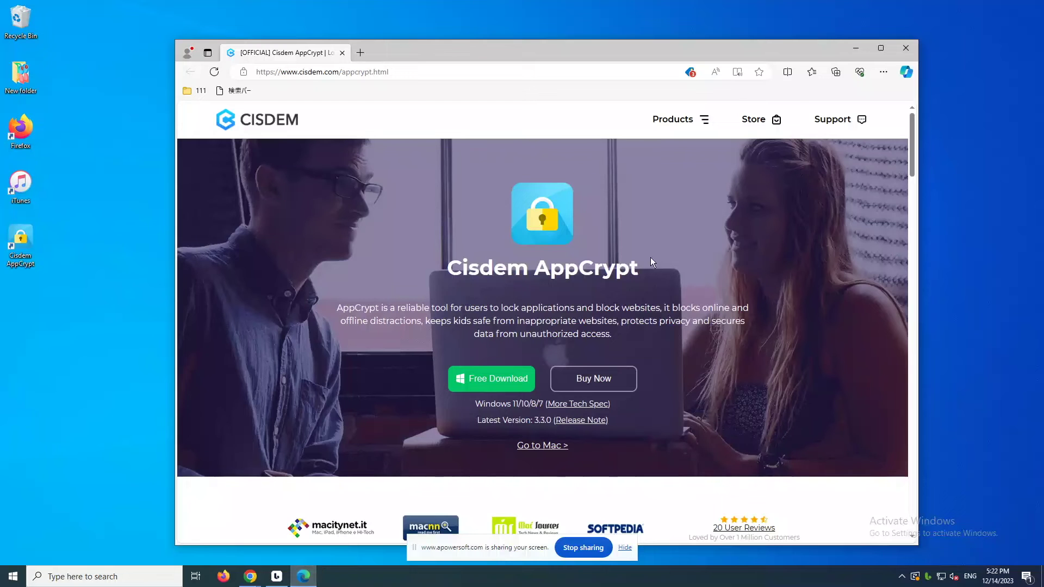
Step: Minimize Edge and open Cisdem AppCrypt from its tray-icon menu
left_click(856, 48)
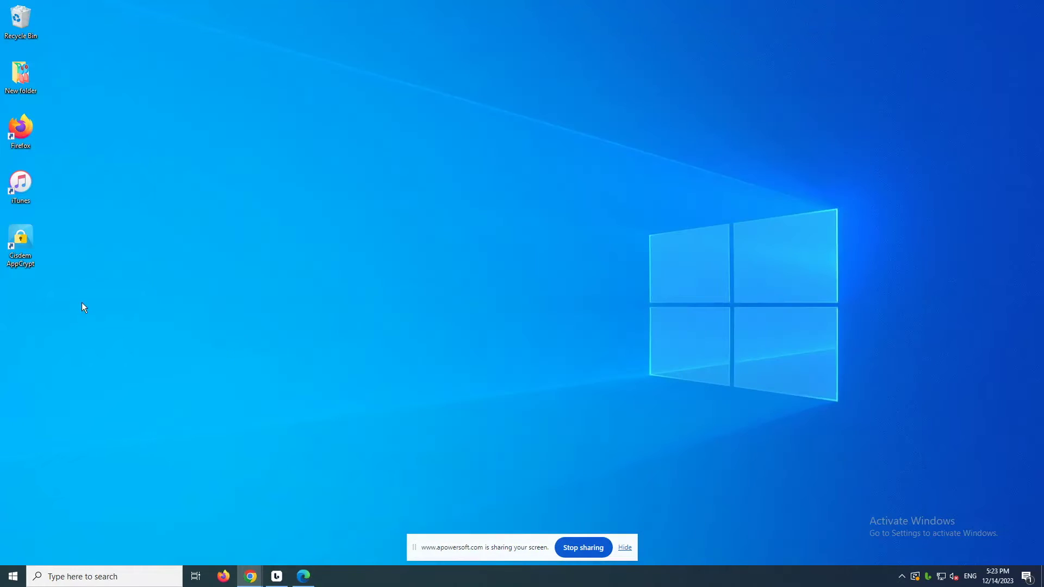
left_click(21, 244)
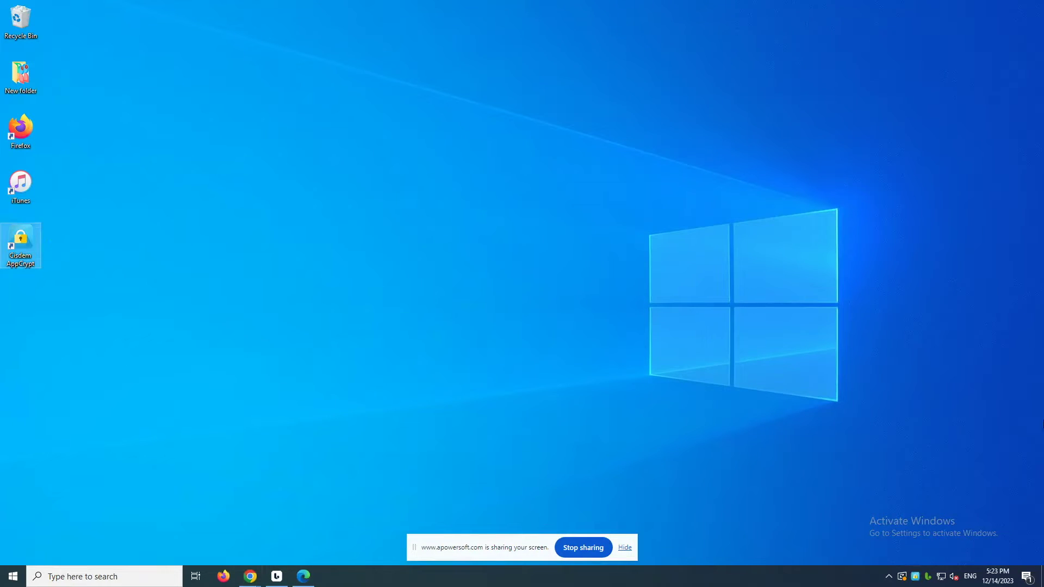
right_click(916, 577)
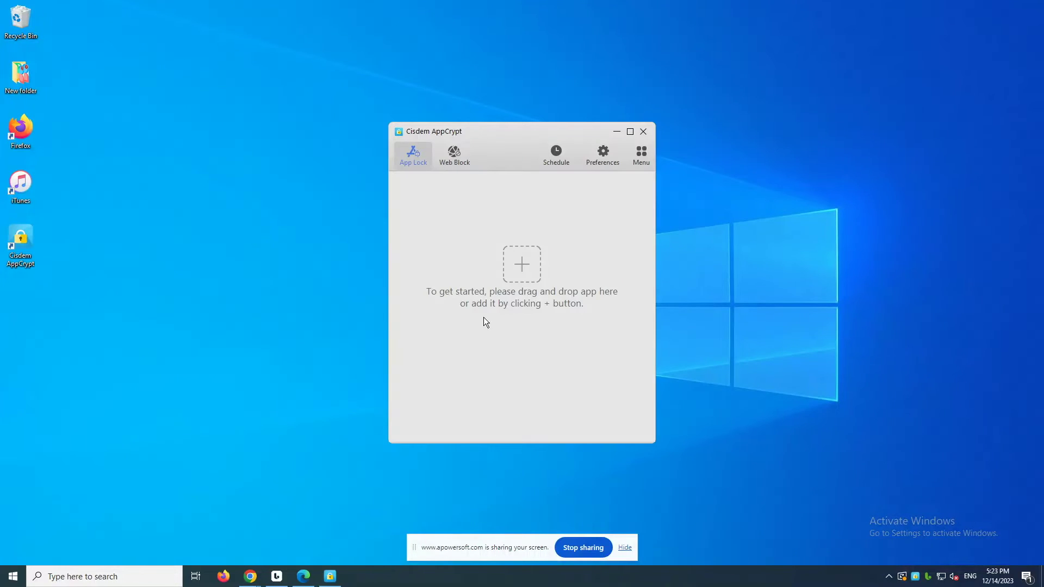
Step: In the Web Block section, add the Cisdem Web Blocker extension to Edge from its add-on page
left_click(451, 166)
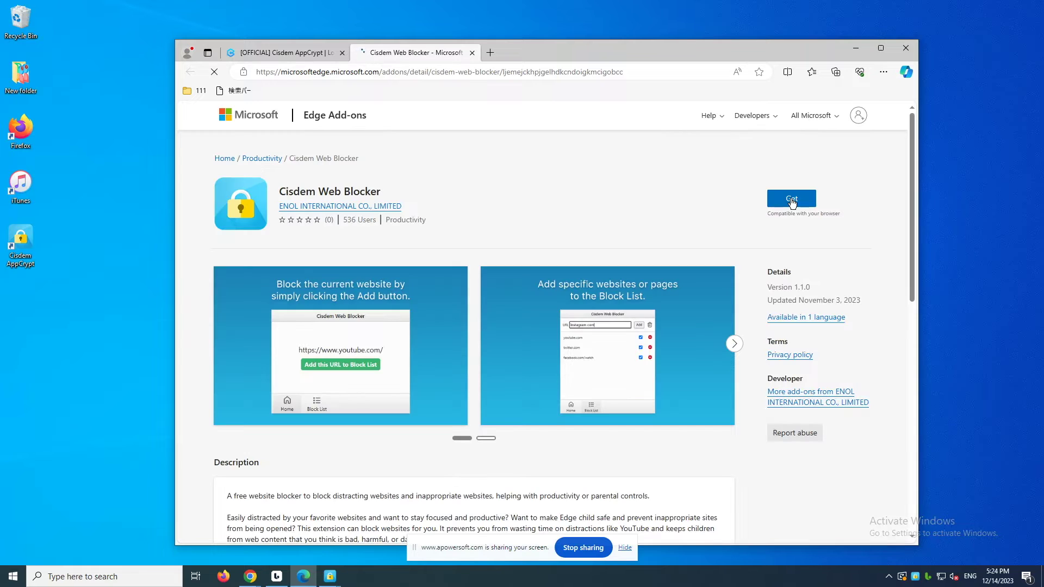
left_click(792, 200)
left_click(556, 166)
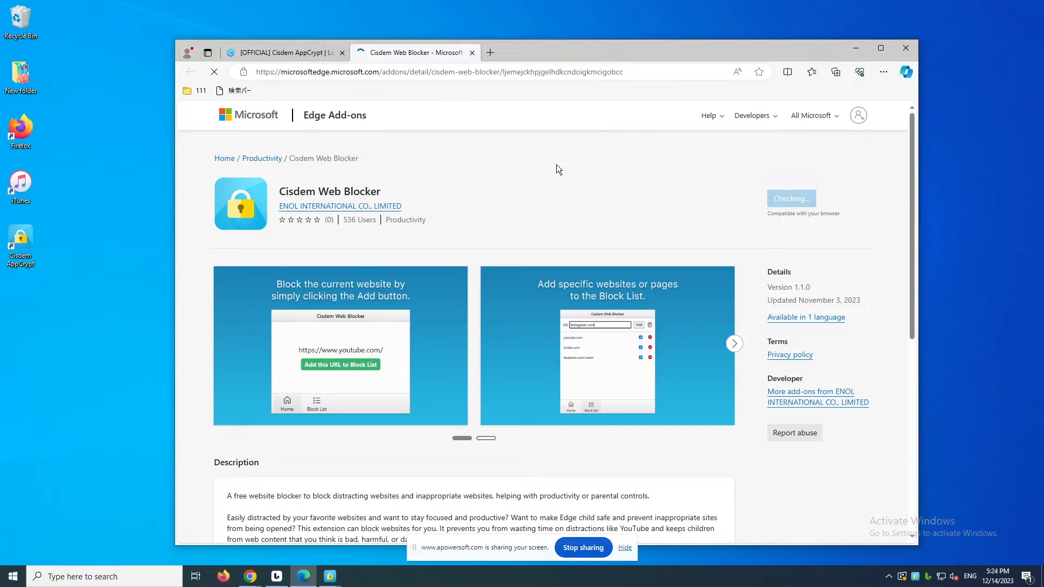
Step: Refresh the extension check to confirm Edge is covered, then add youtube.com to the block list
left_click(857, 49)
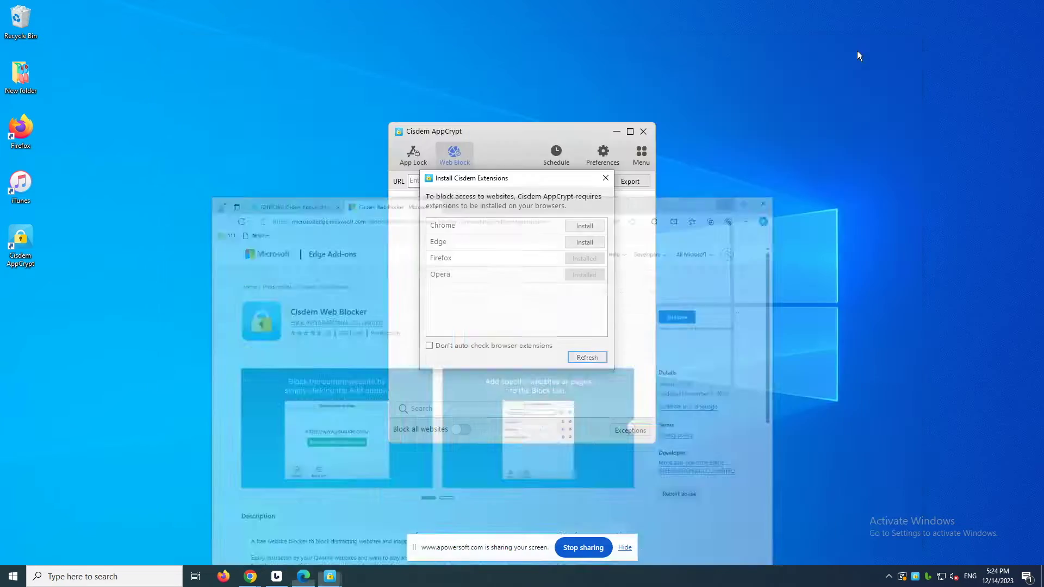
left_click(586, 359)
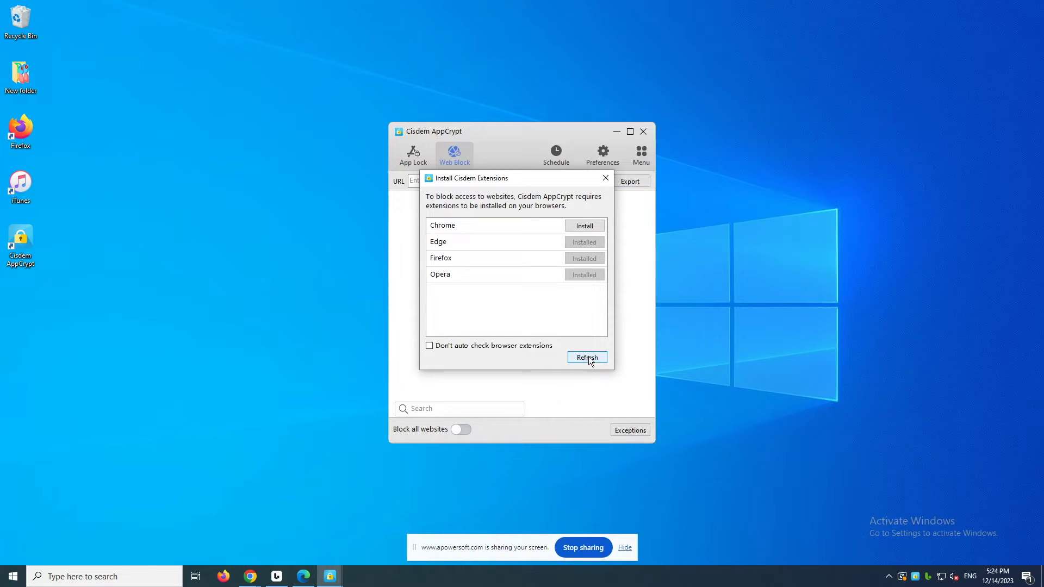
left_click(604, 179)
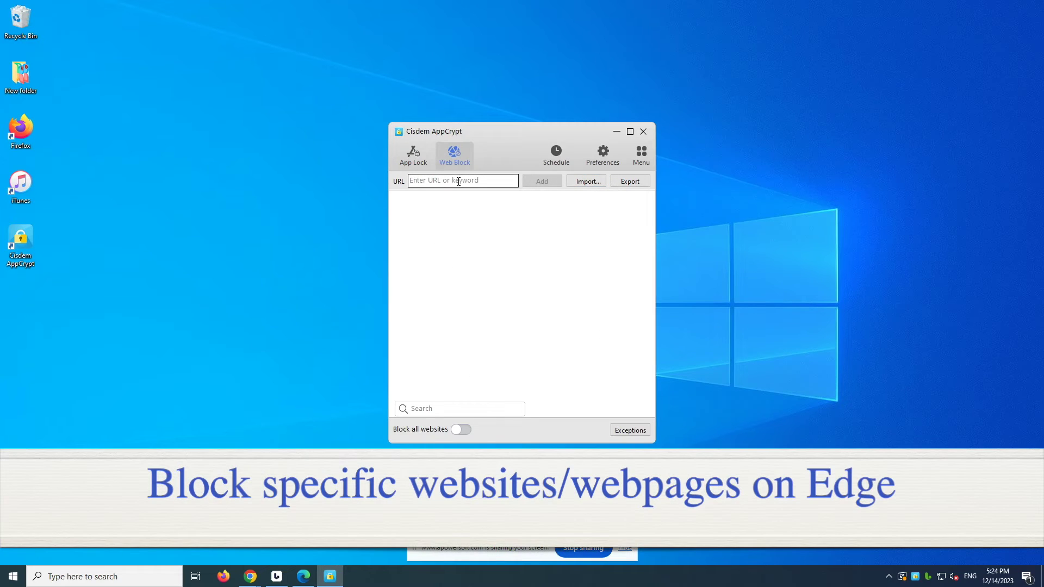
type("yout")
type("ub")
type("e.c")
type("om")
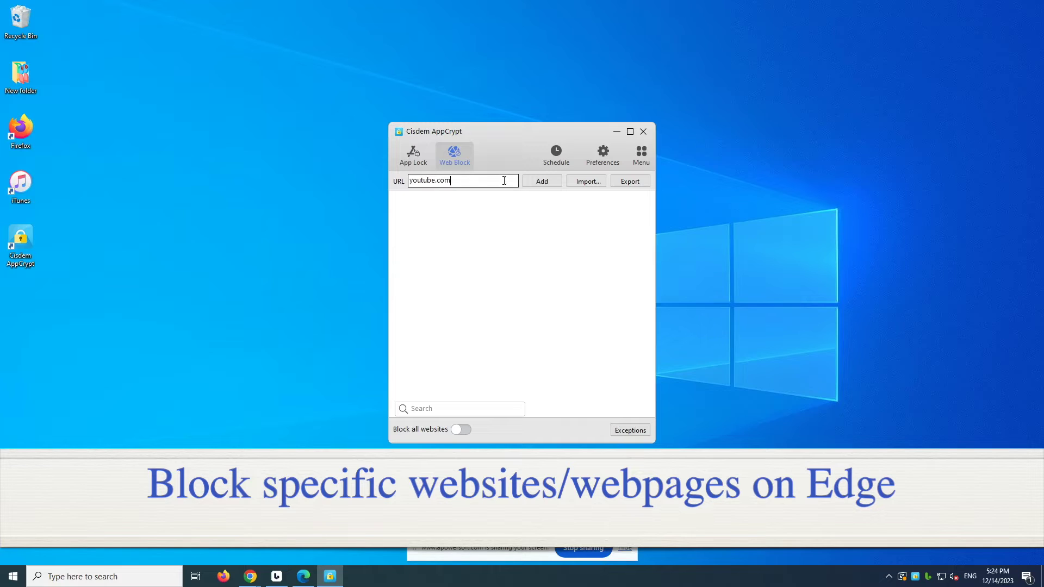
left_click(541, 182)
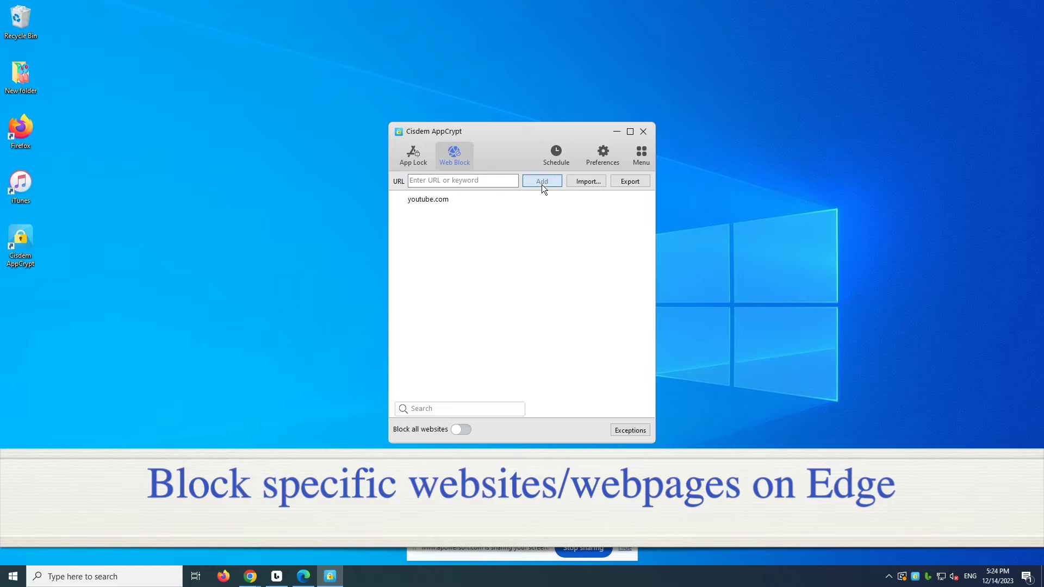
Step: Visit youtube.com in a new Edge tab to confirm the blocked-page notice appears
left_click(302, 576)
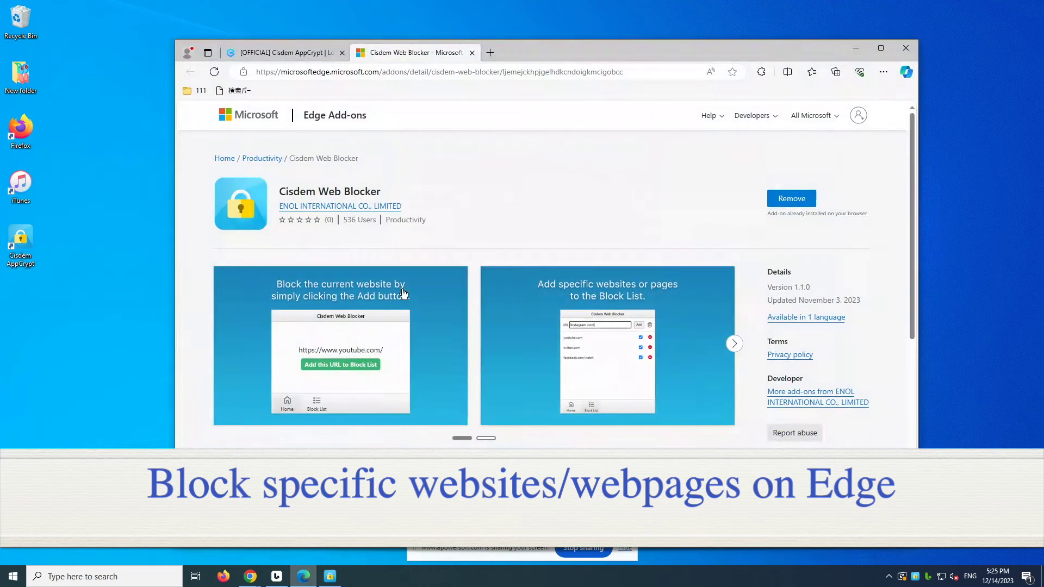
left_click(490, 53)
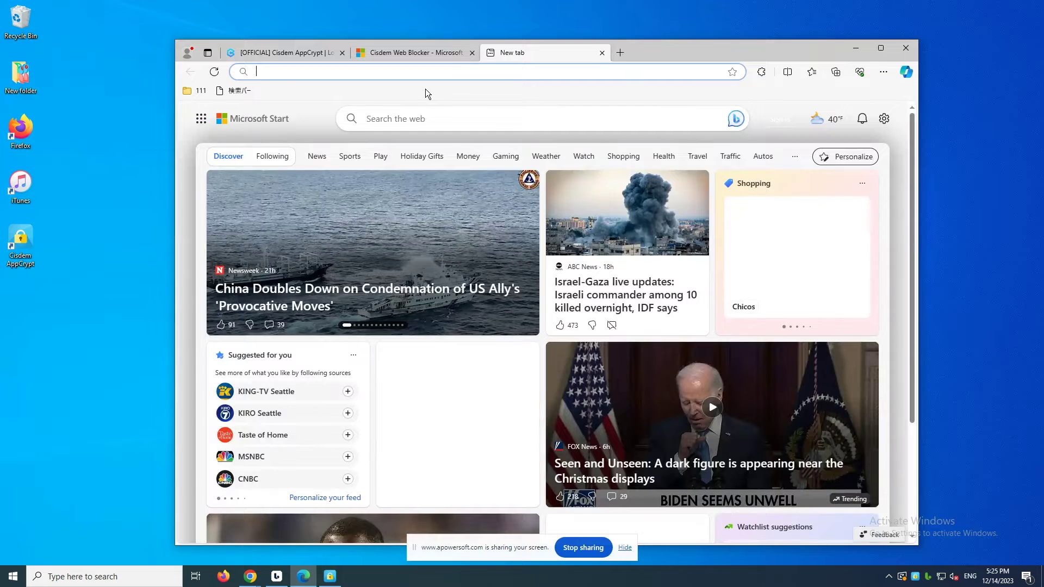
type("youtub")
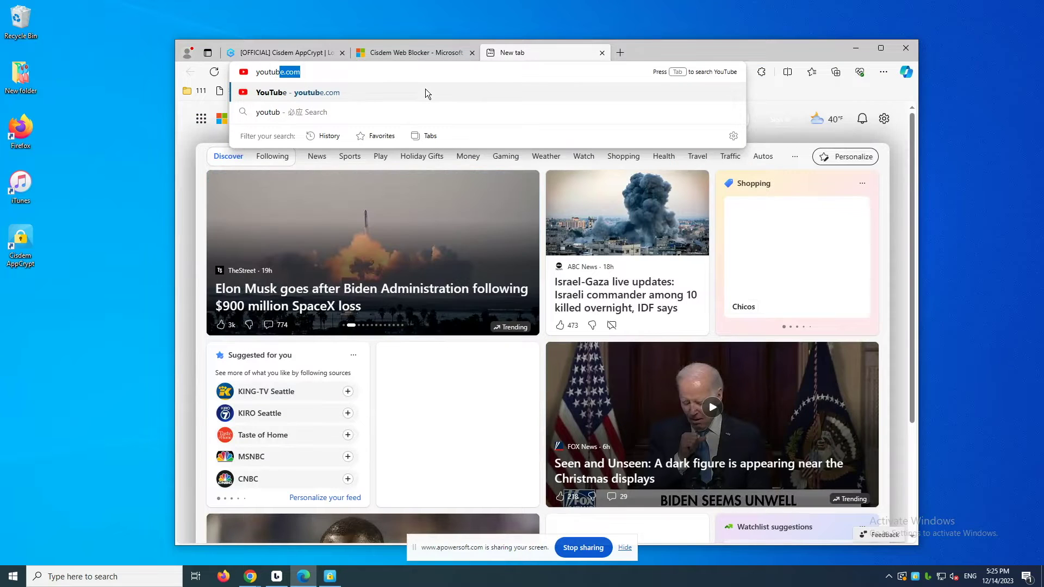
type("e.com")
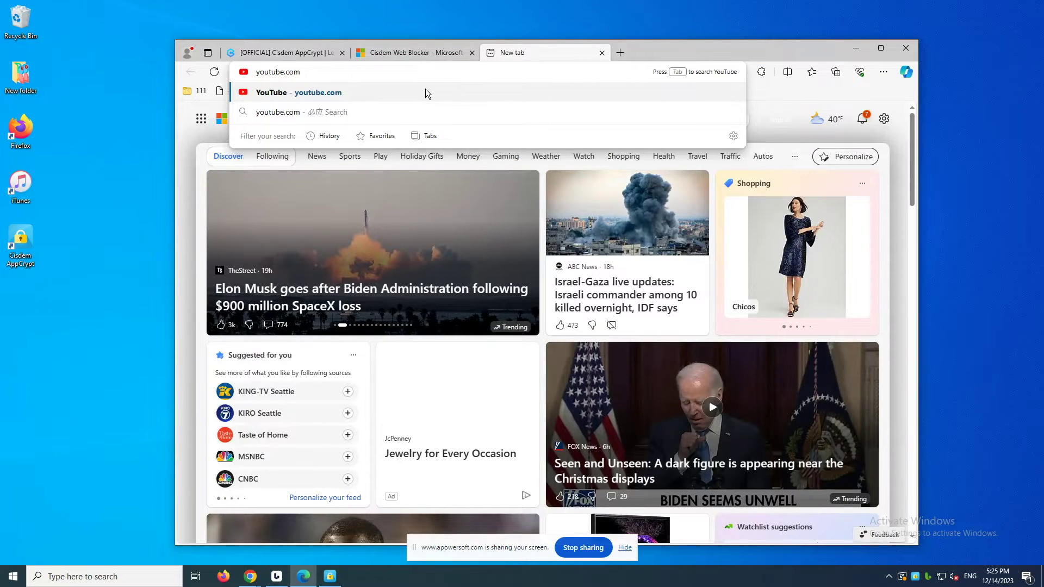
key("Return")
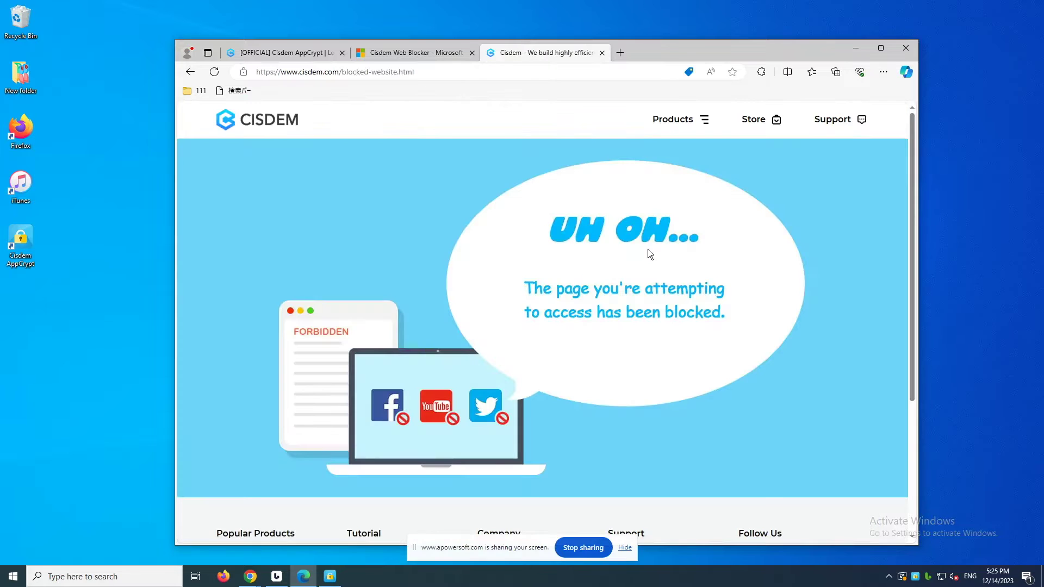
left_click(855, 52)
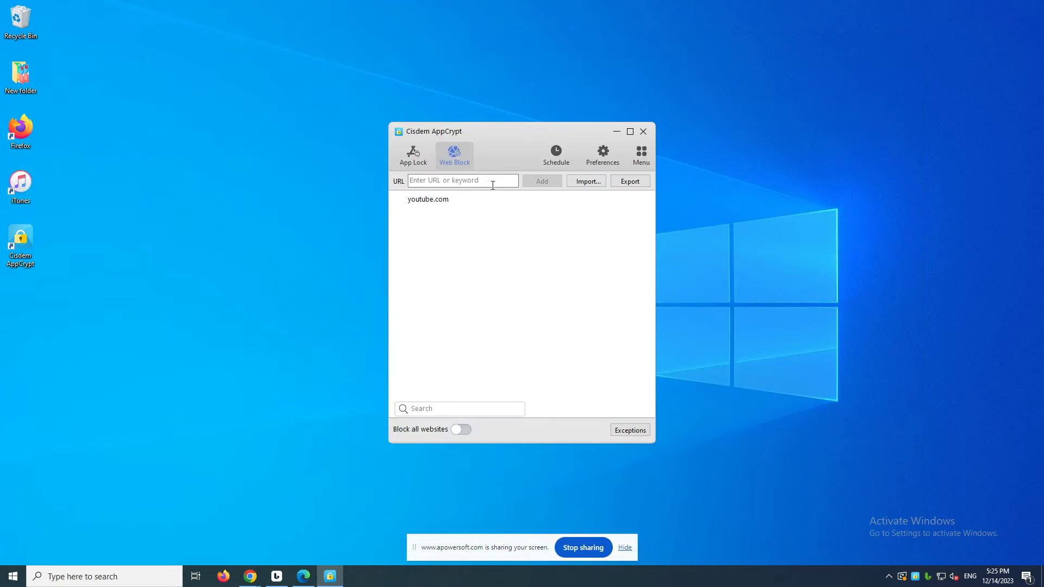
Step: Import the Games Sites category into the Web Block list
left_click(591, 183)
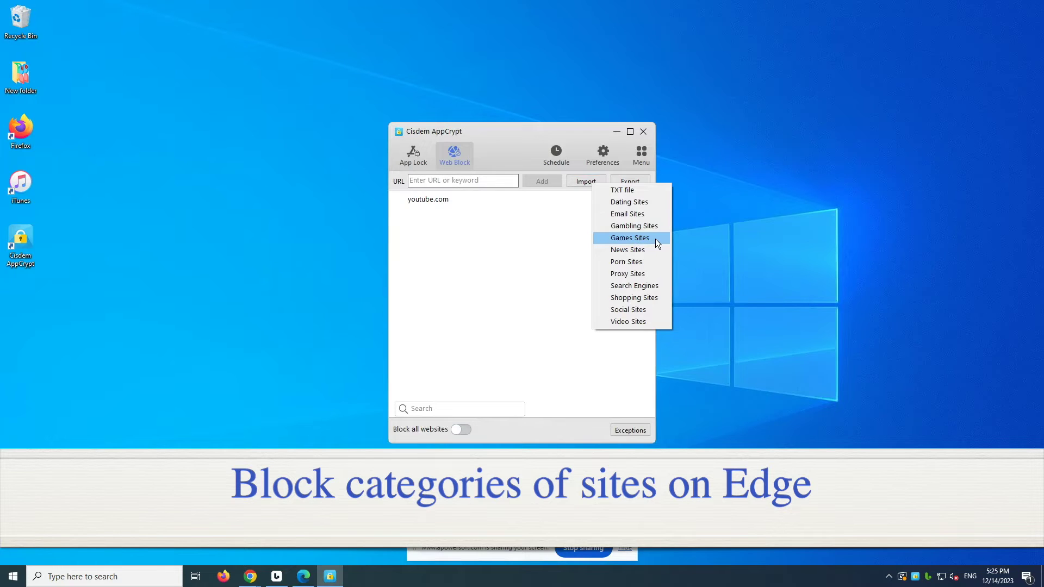
left_click(657, 239)
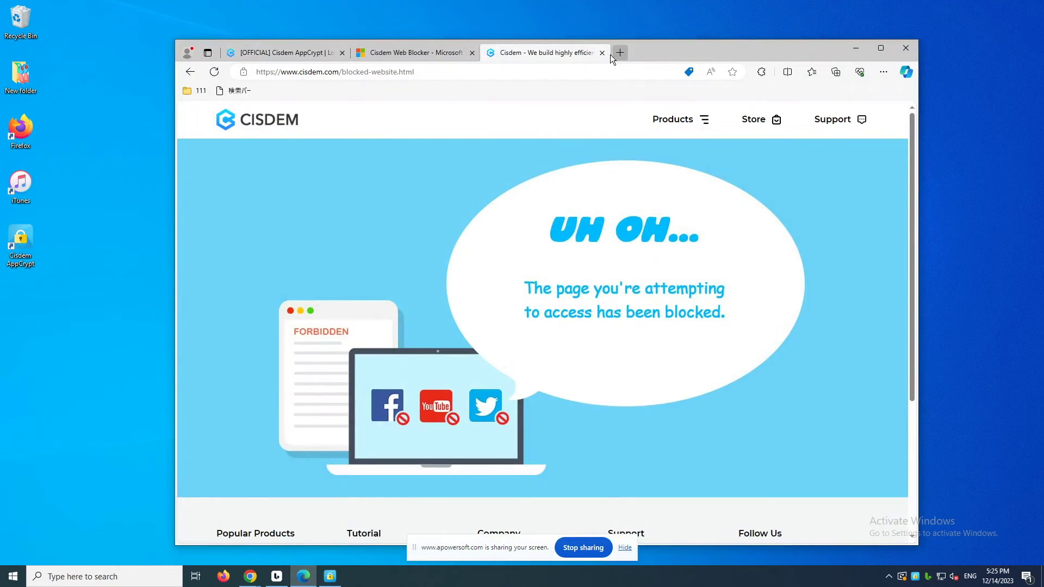
Step: Visit roblox.com in a new Edge tab to confirm the games block works
left_click(619, 53)
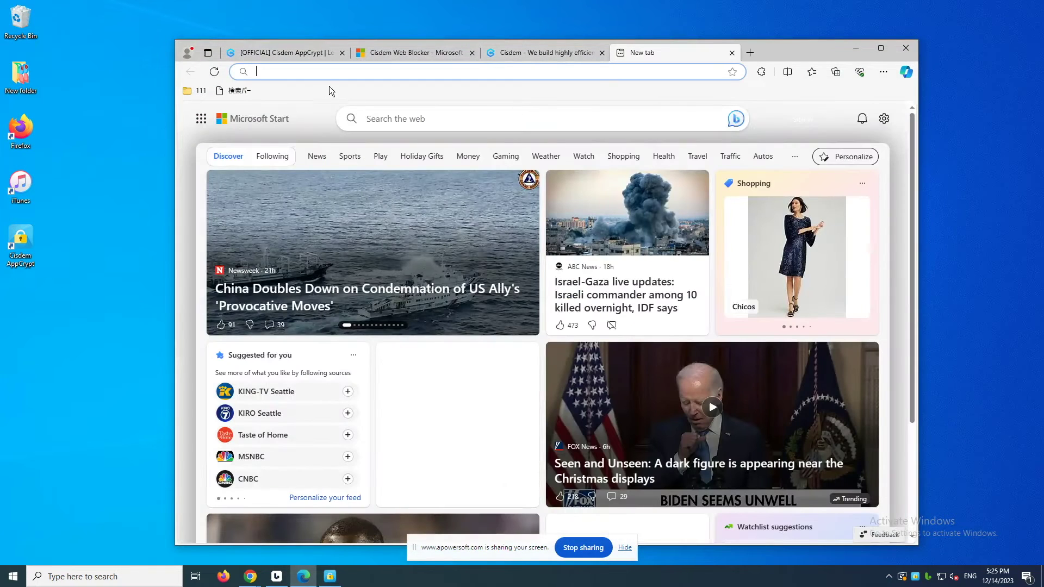
type("rob")
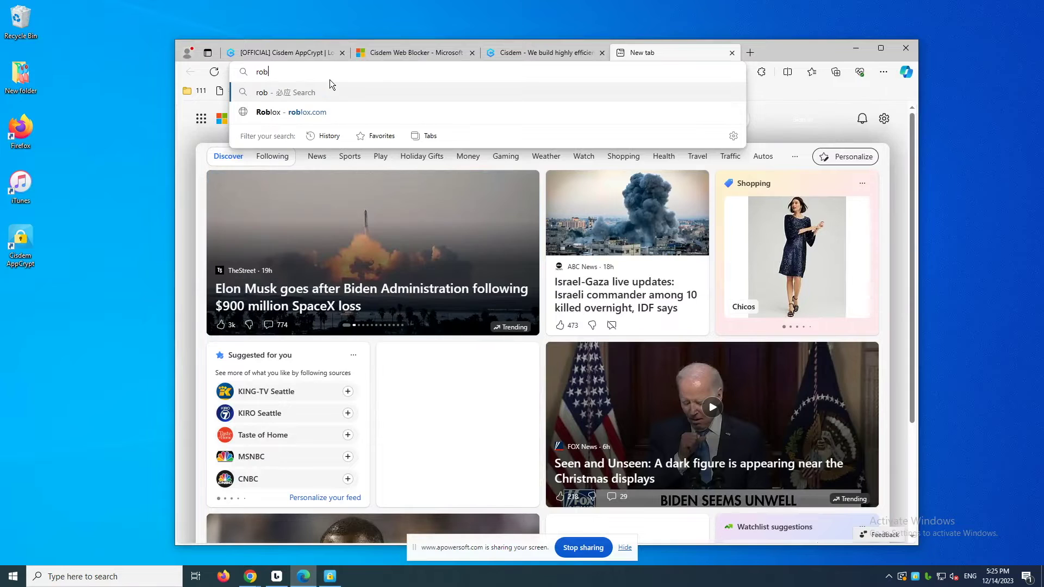
type("lox.c")
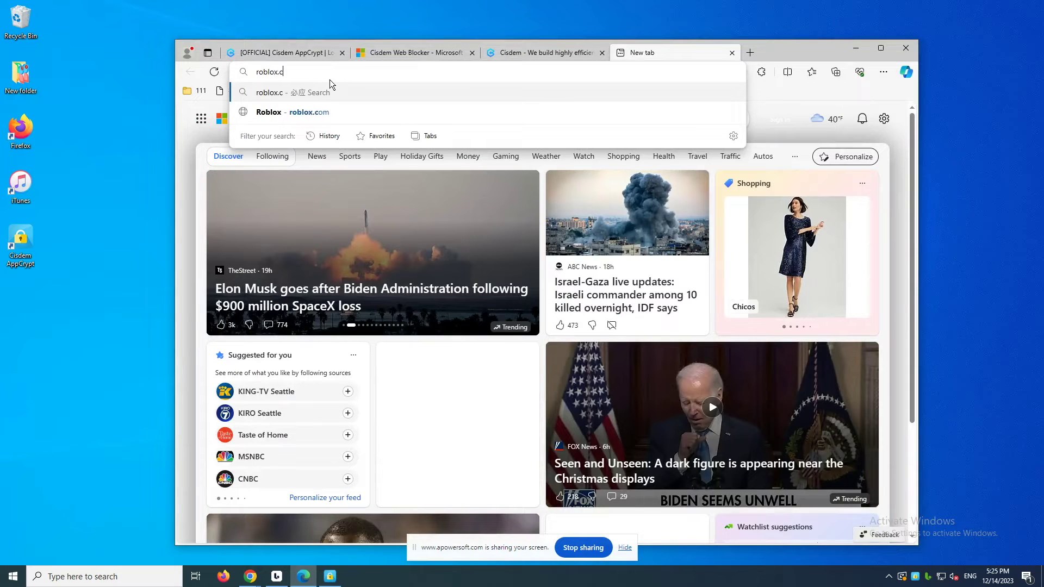
type("om")
key("Return")
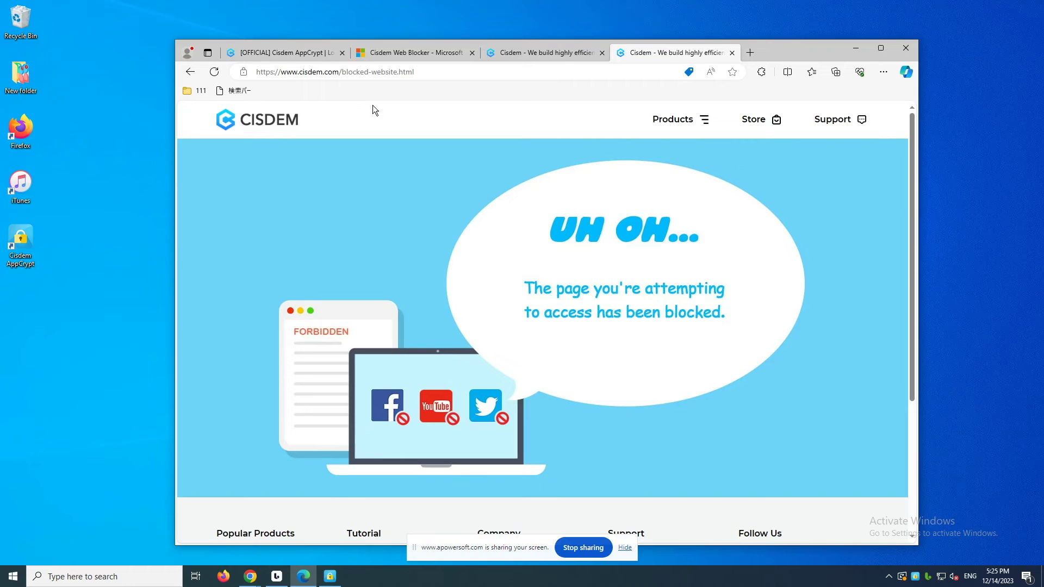
Step: Return to AppCrypt and add the keyword 'porn' to the Web Block list
left_click(330, 576)
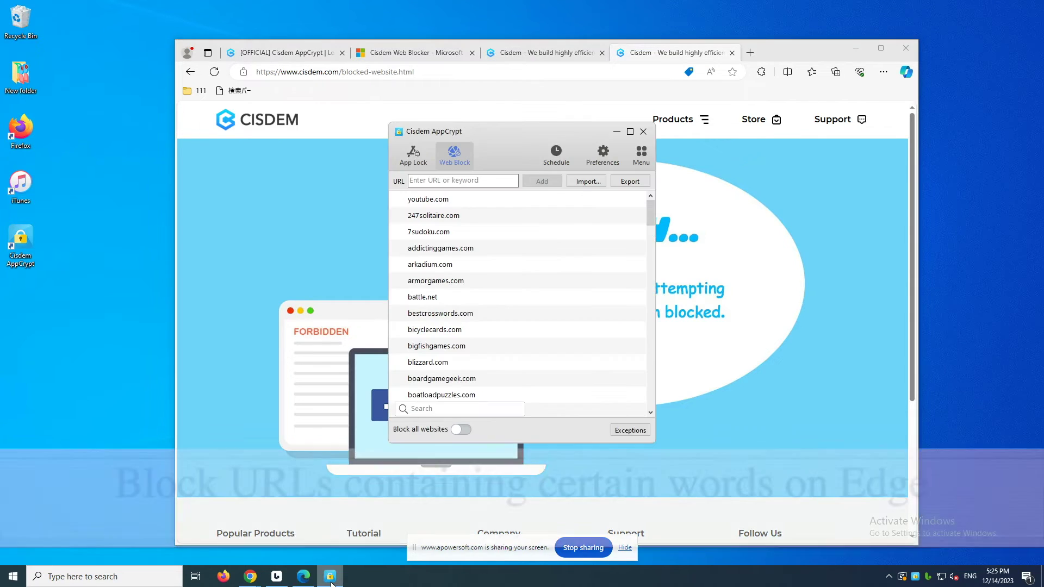
left_click(447, 181)
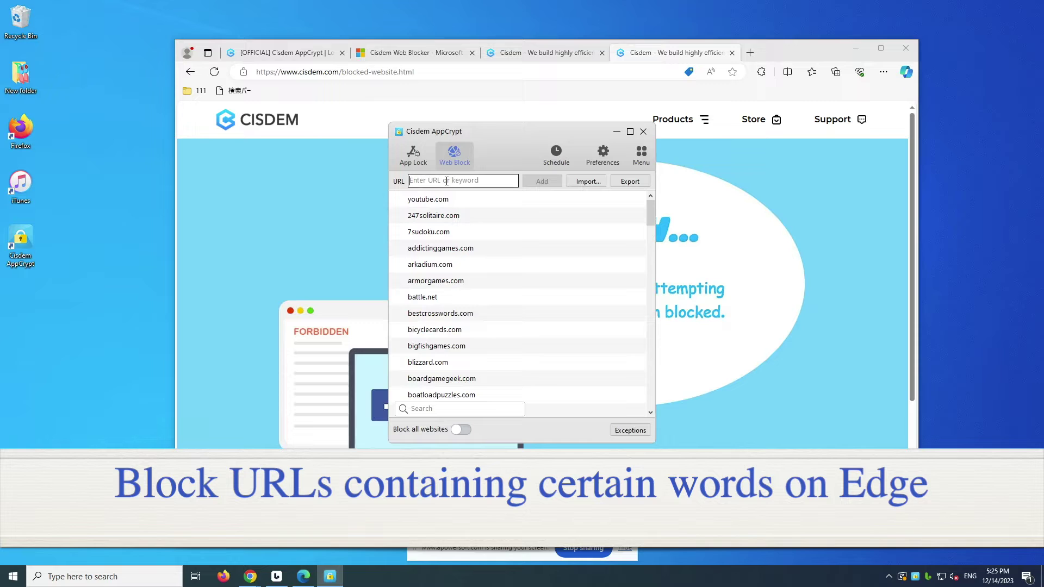
type("porn")
left_click(544, 184)
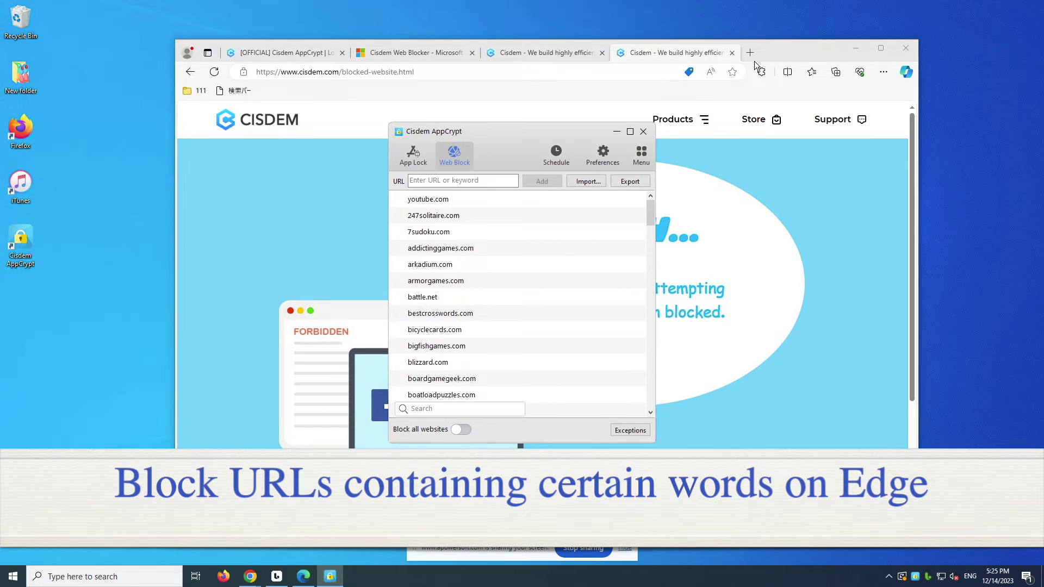
Step: Search 'porn sites' from a new Edge tab to confirm the keyword is blocked
left_click(750, 52)
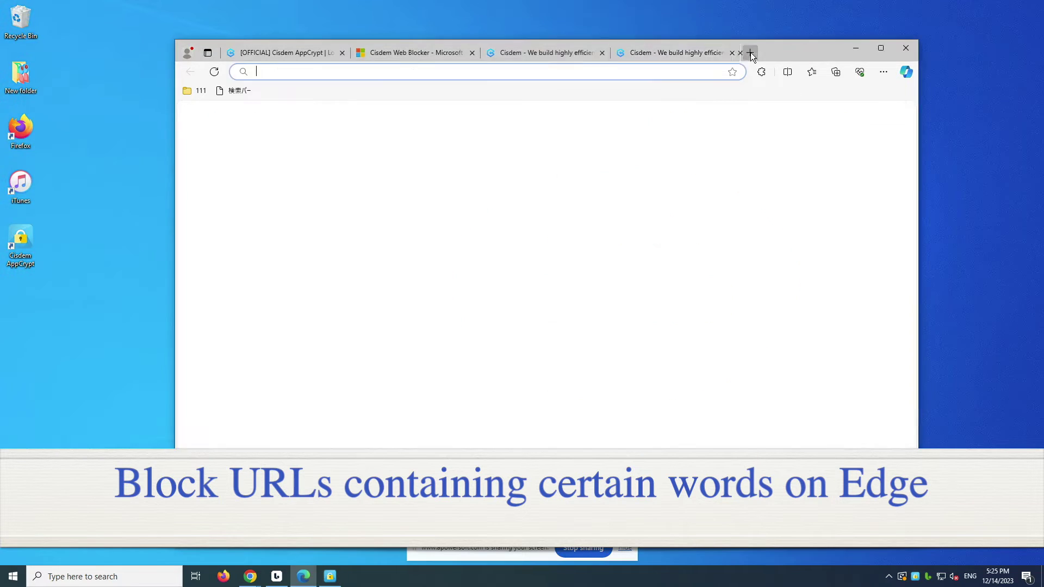
left_click(479, 117)
type("po")
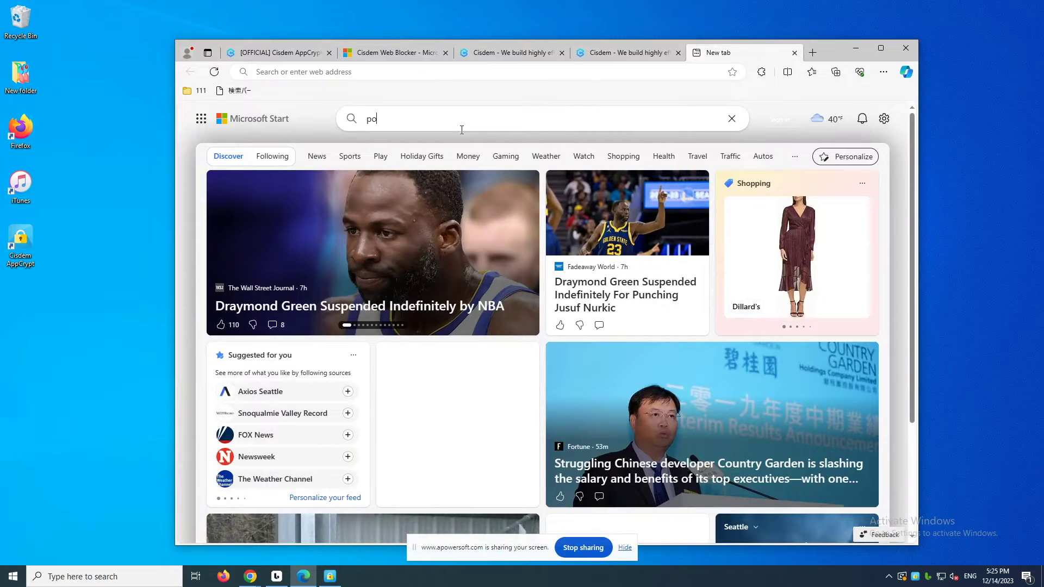
type("rn sites")
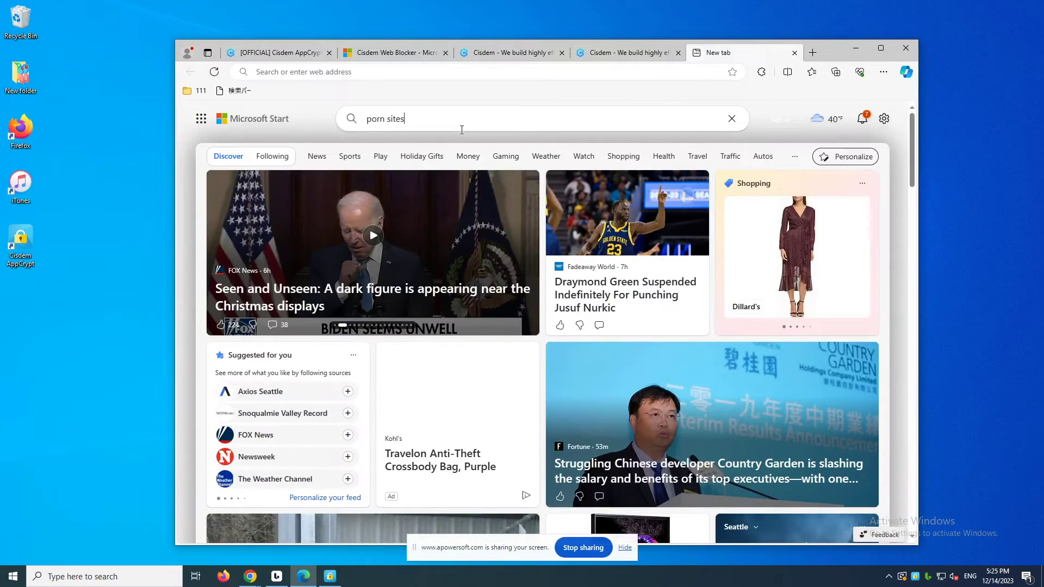
key("Return")
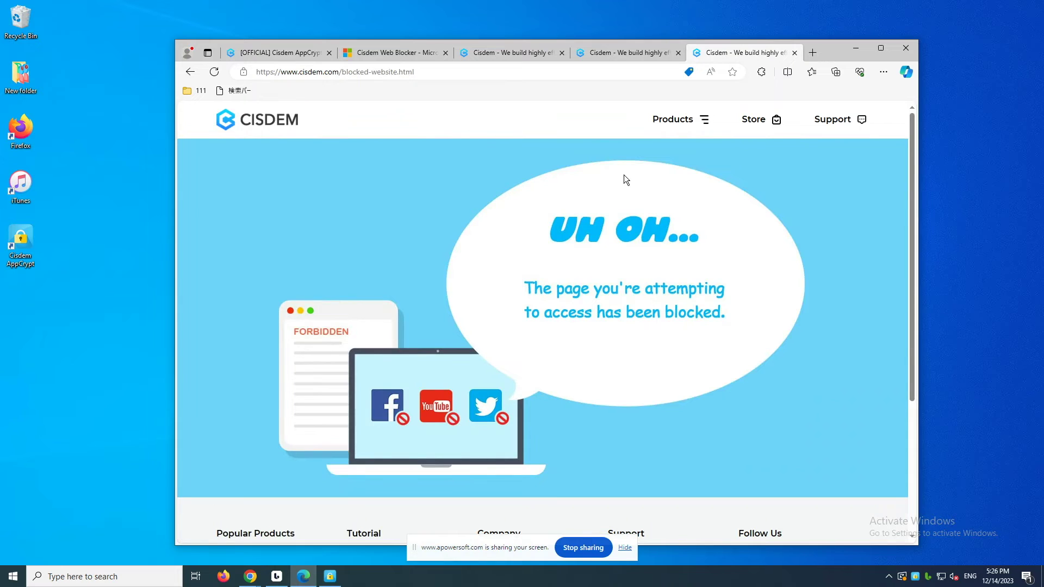
left_click(855, 48)
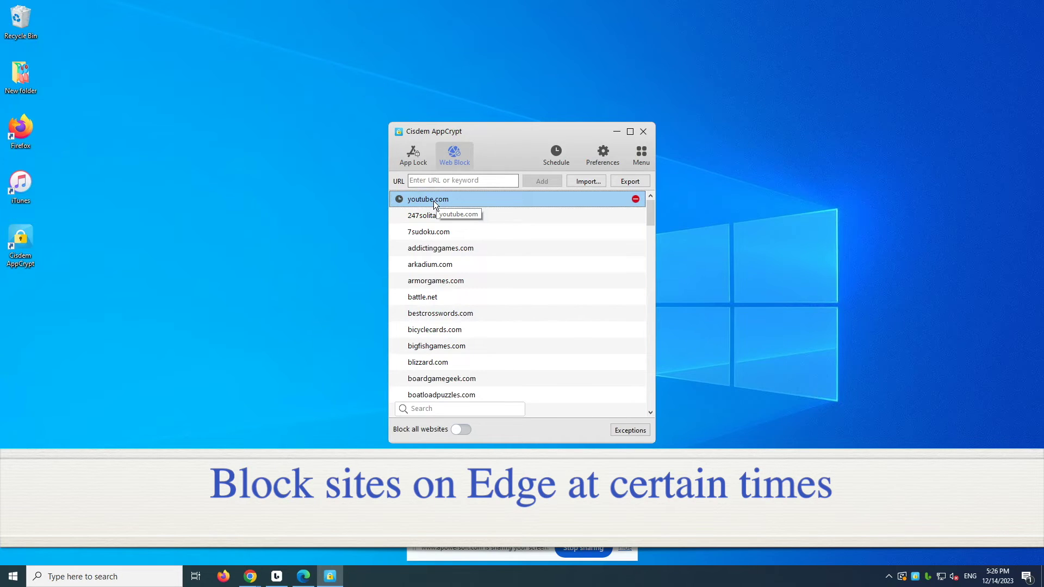
Step: Give youtube.com a custom 09:00–17:00 blocking schedule applied every day
left_click(399, 199)
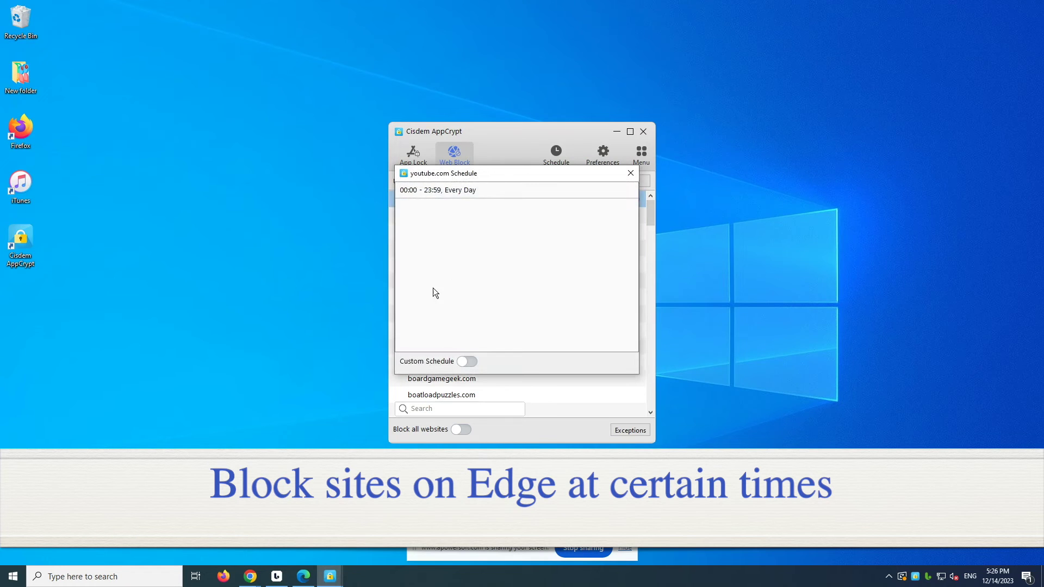
left_click(467, 361)
left_click(610, 362)
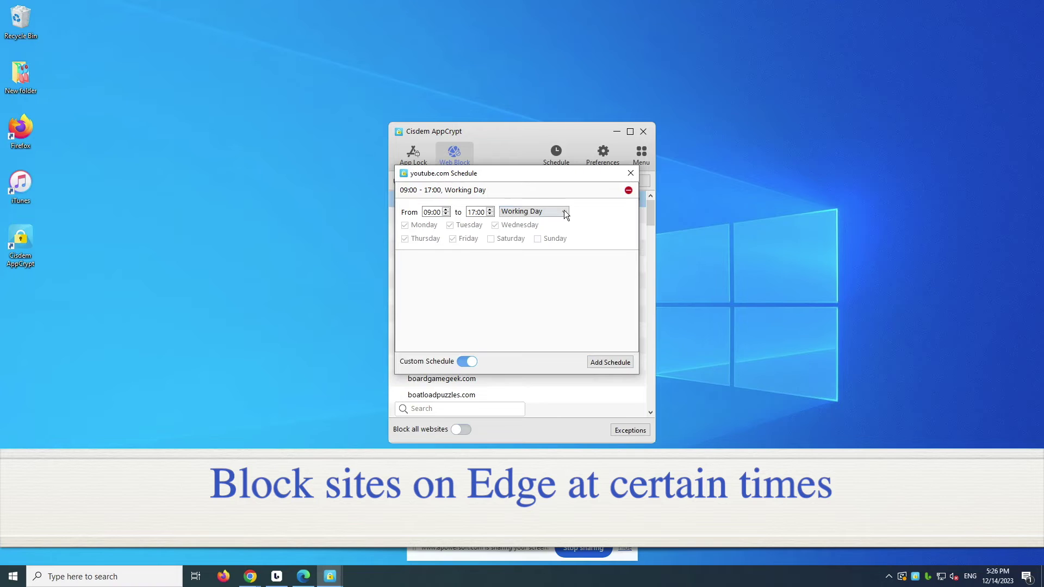
left_click(561, 210)
left_click(540, 241)
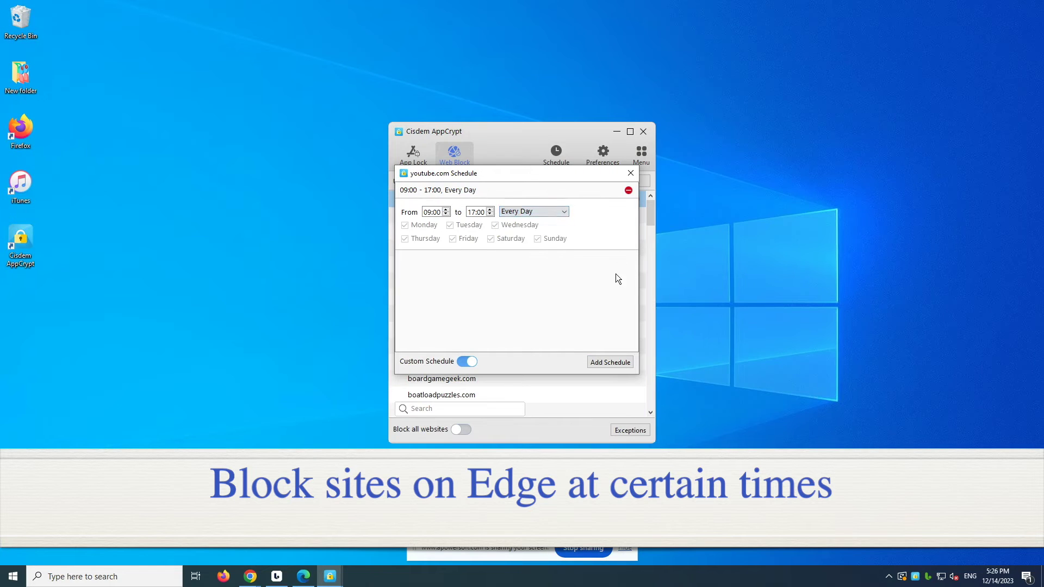
left_click(630, 172)
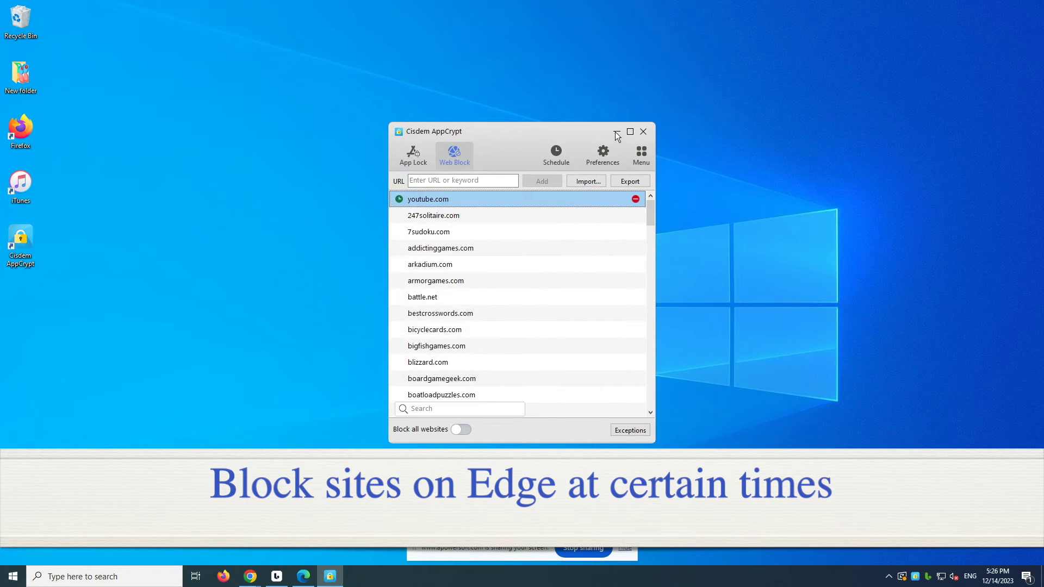
left_click(616, 131)
left_click(306, 574)
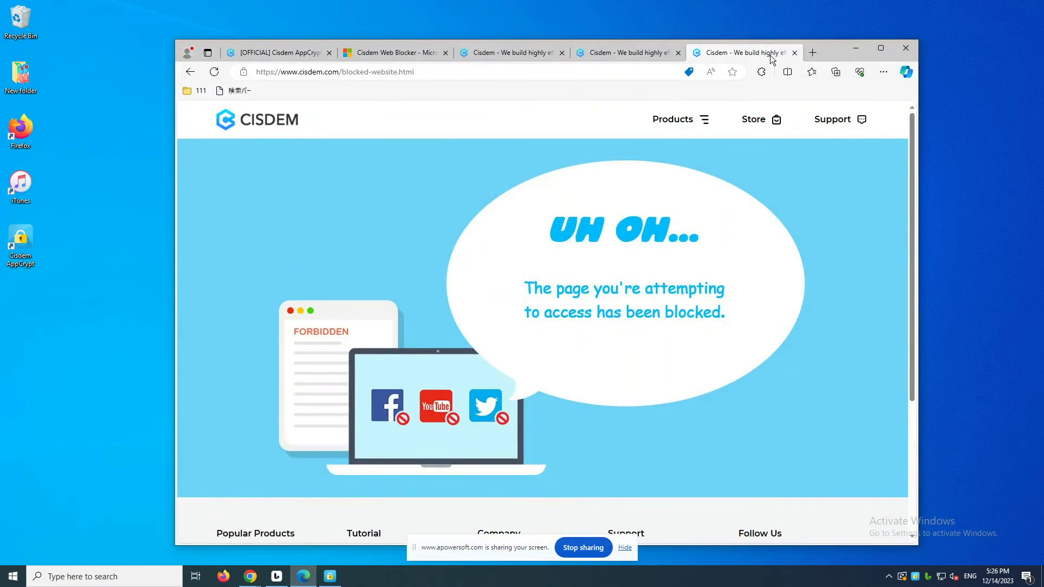
Step: Load youtube.com in a new Edge tab, scroll its feed, then minimize Edge
left_click(817, 55)
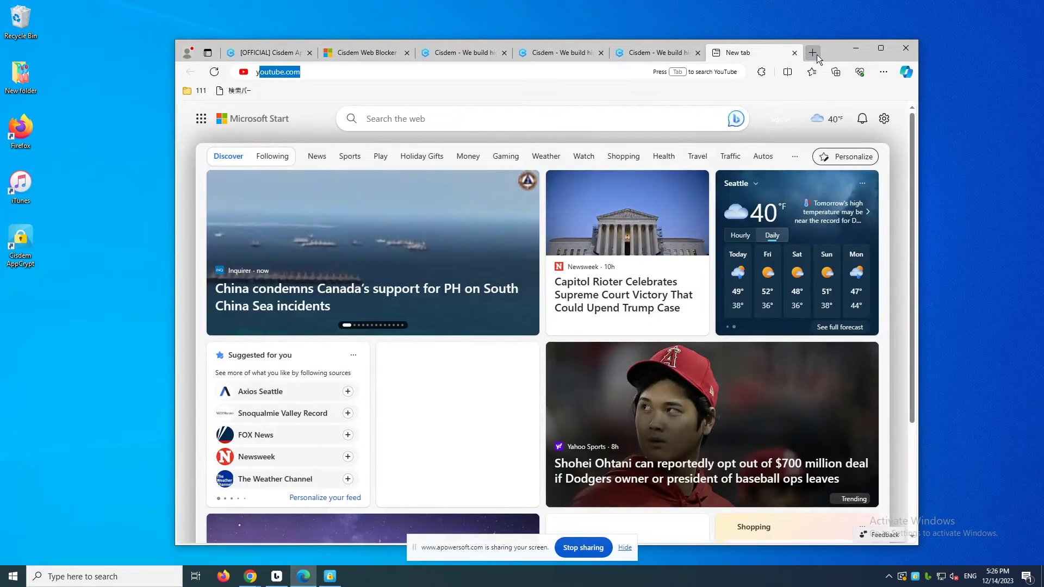
type("youtub")
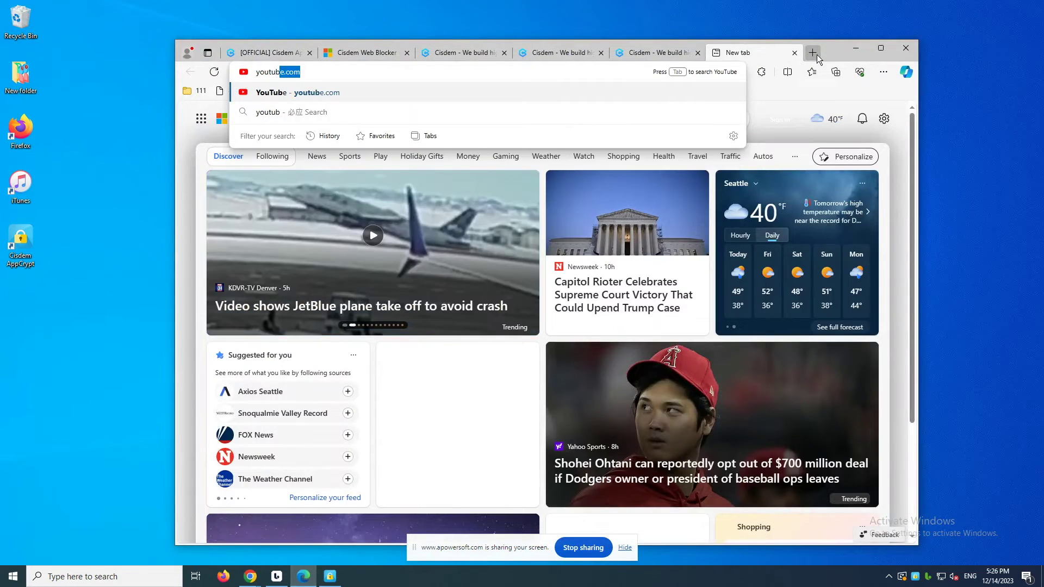
type("e.com")
key("Return")
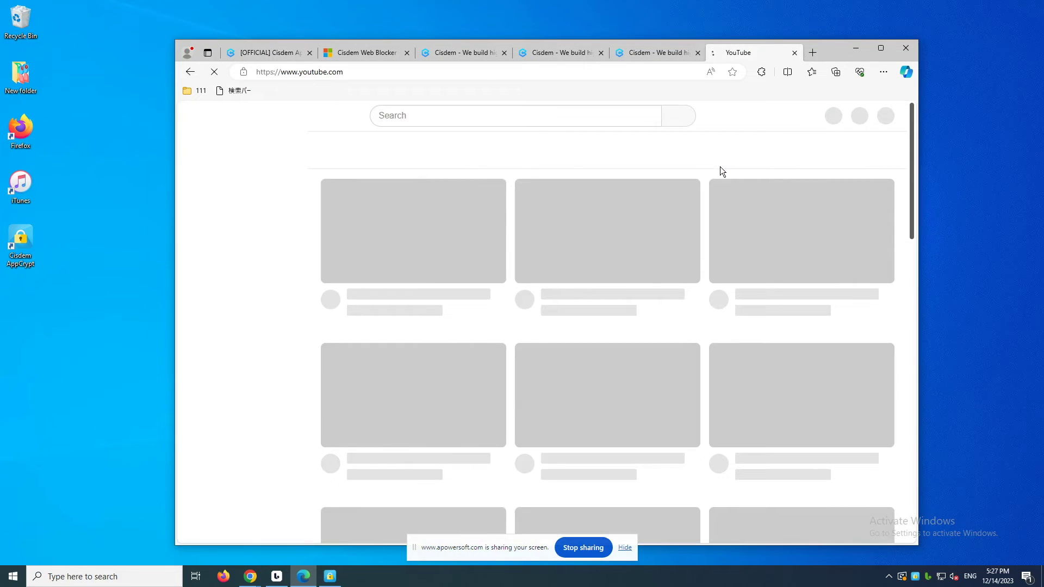
scroll(745, 307, "down", 3)
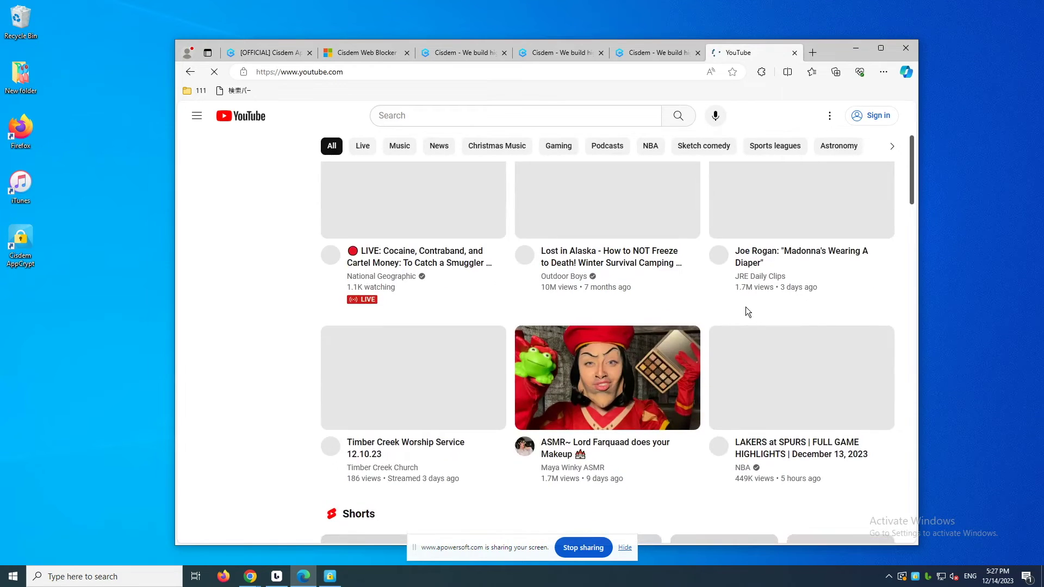
scroll(746, 306, "down", 4)
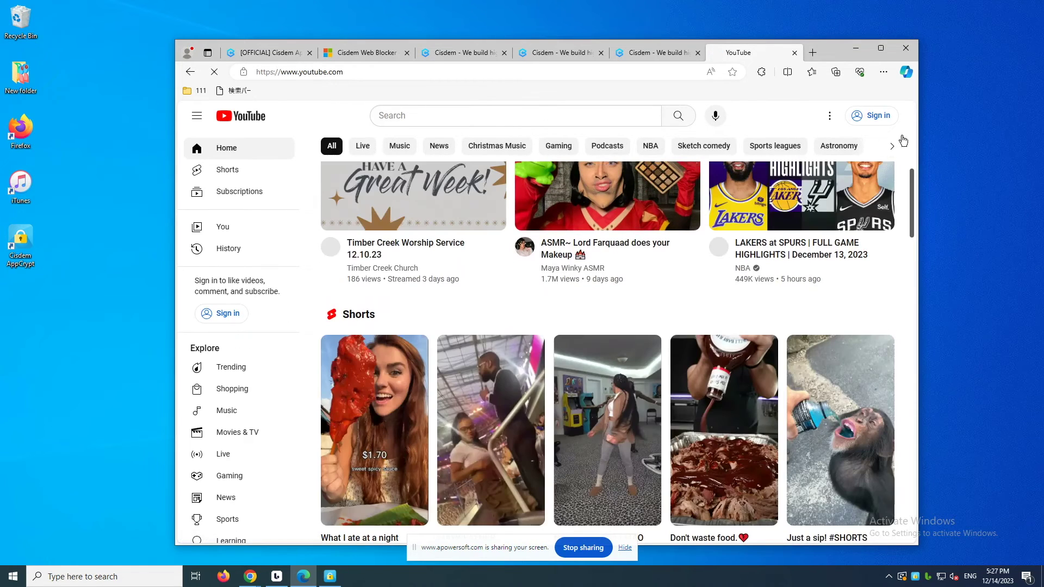
left_click(855, 49)
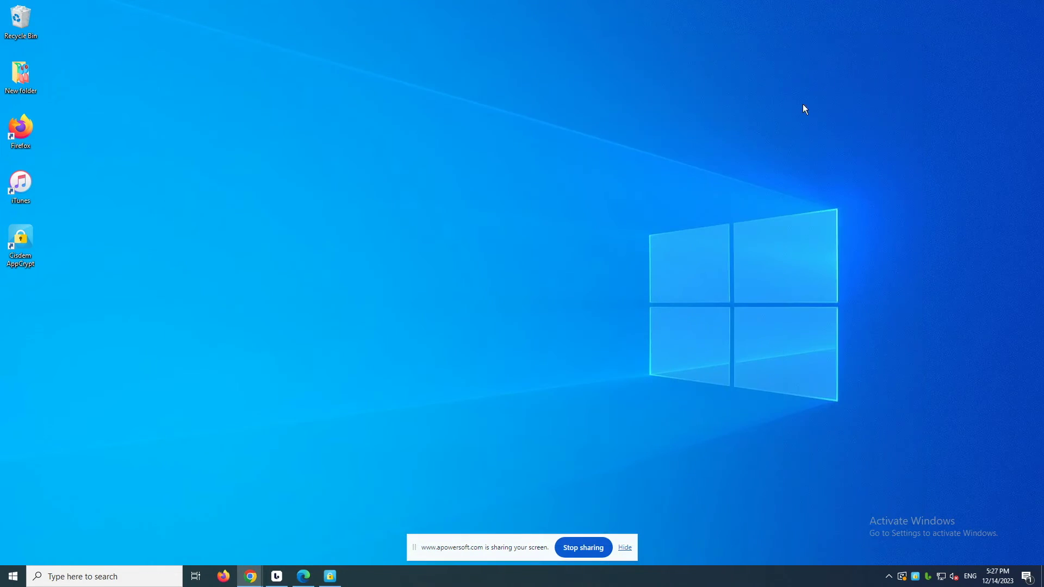
Step: Empty the Web Block list, deleting youtube.com, the games sites and the keyword
left_click(330, 576)
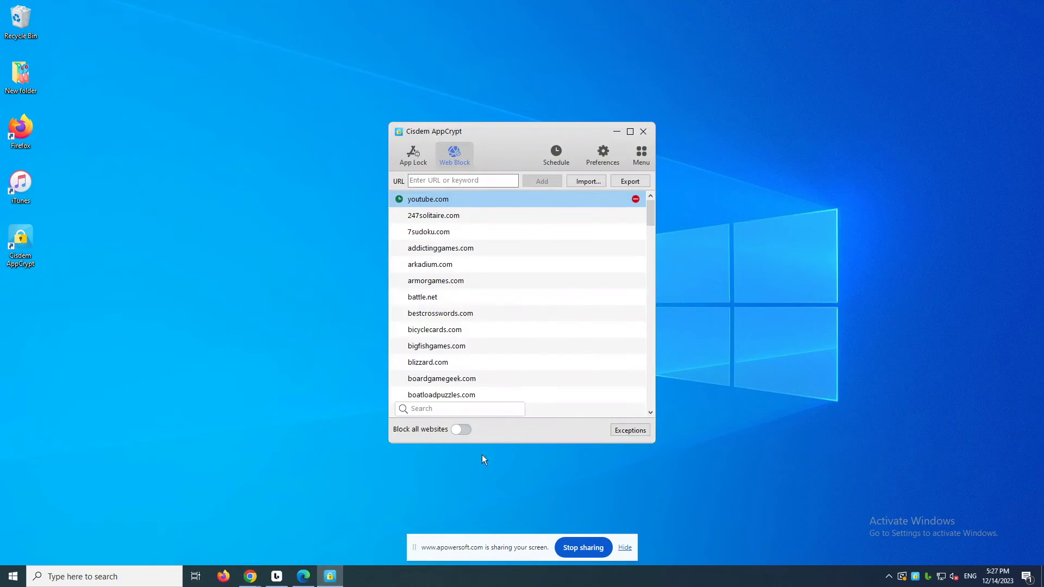
left_click(527, 279)
key("ctrl+a")
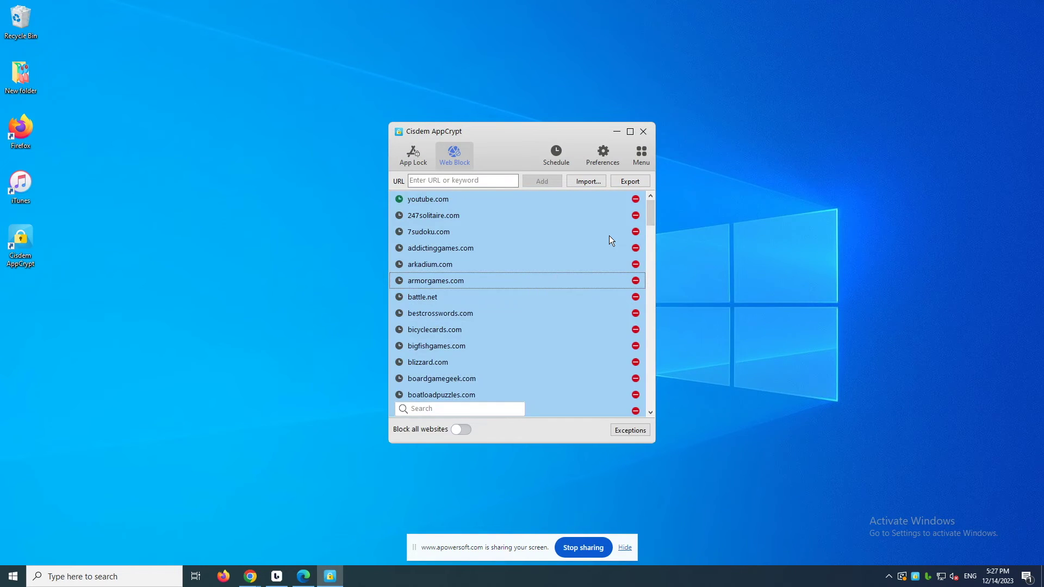
key("Delete")
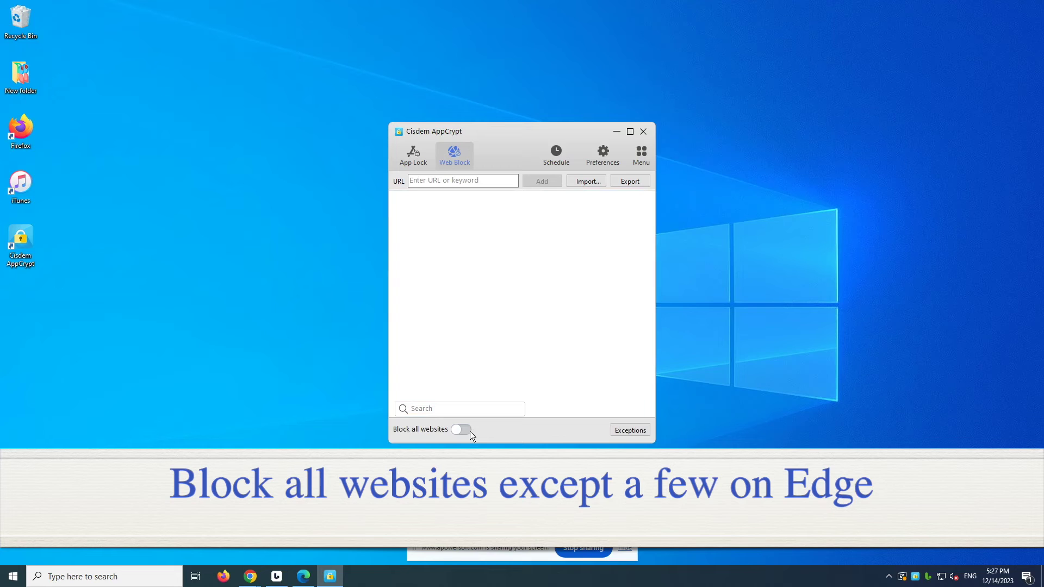
Step: Turn on Block all websites and add ted.com to the Always Allow exceptions
left_click(461, 430)
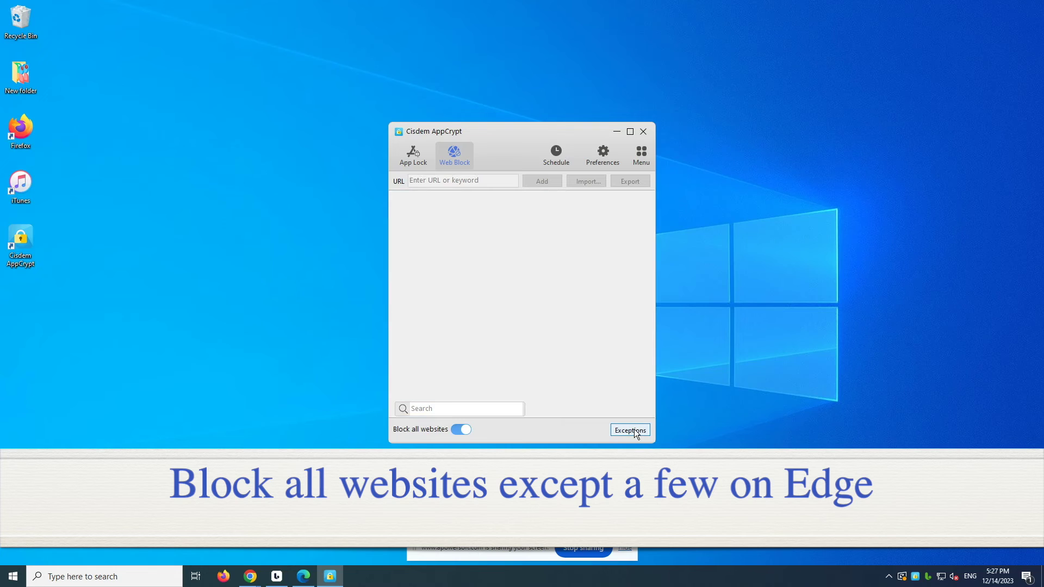
left_click(634, 430)
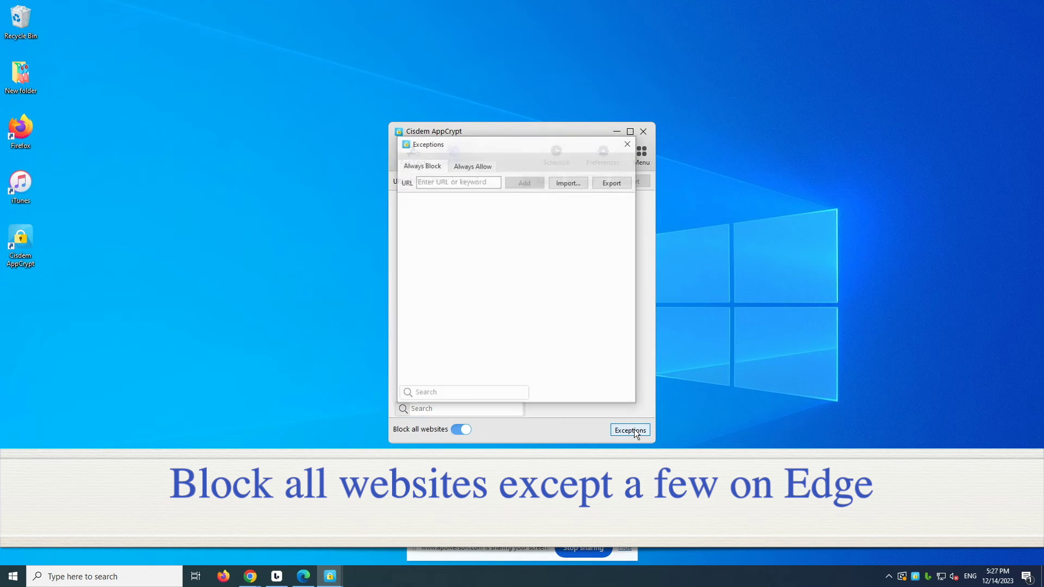
left_click(464, 169)
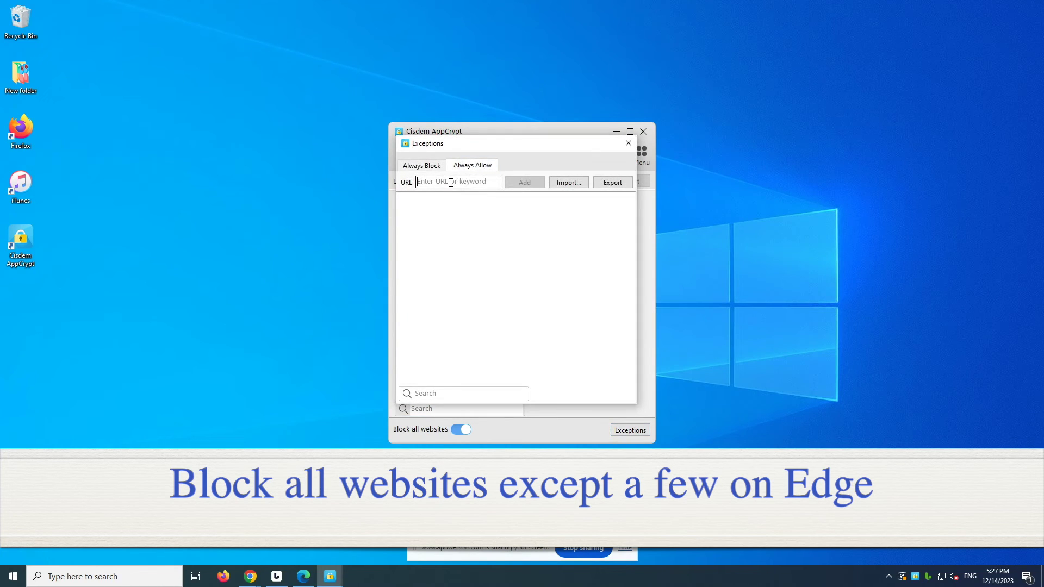
type("ted")
type(".com")
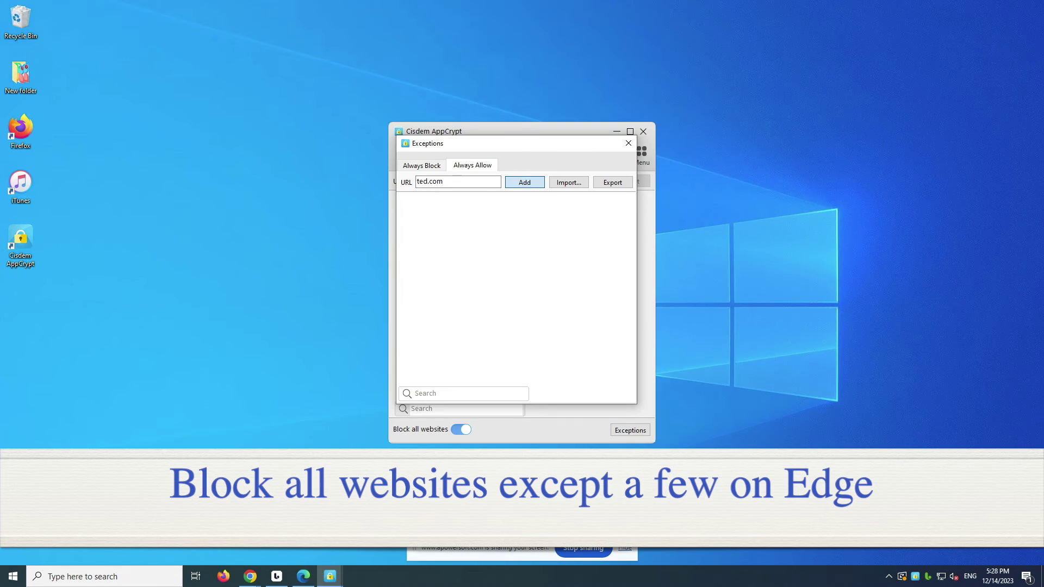
left_click(525, 182)
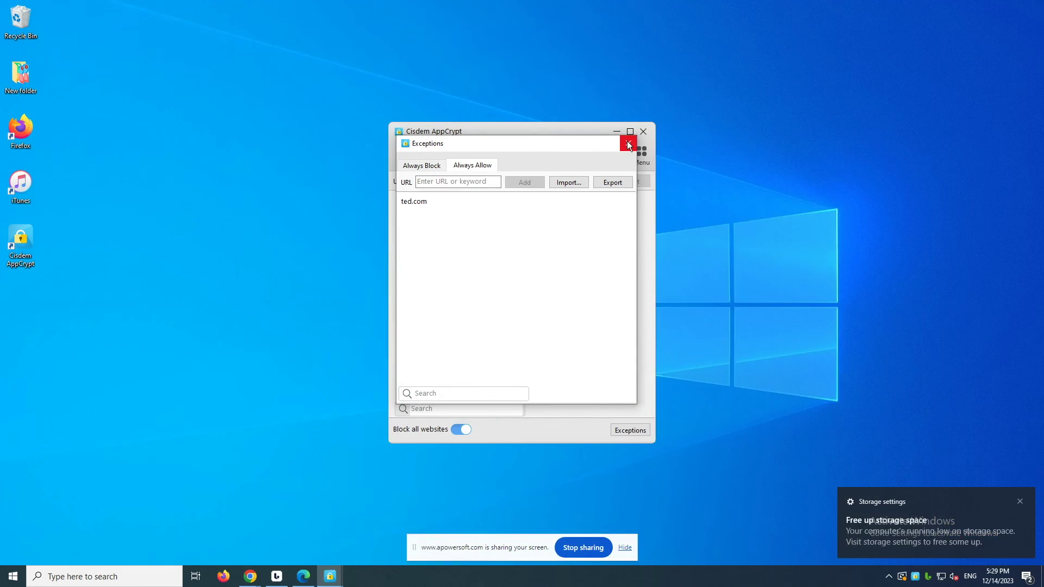
left_click(628, 143)
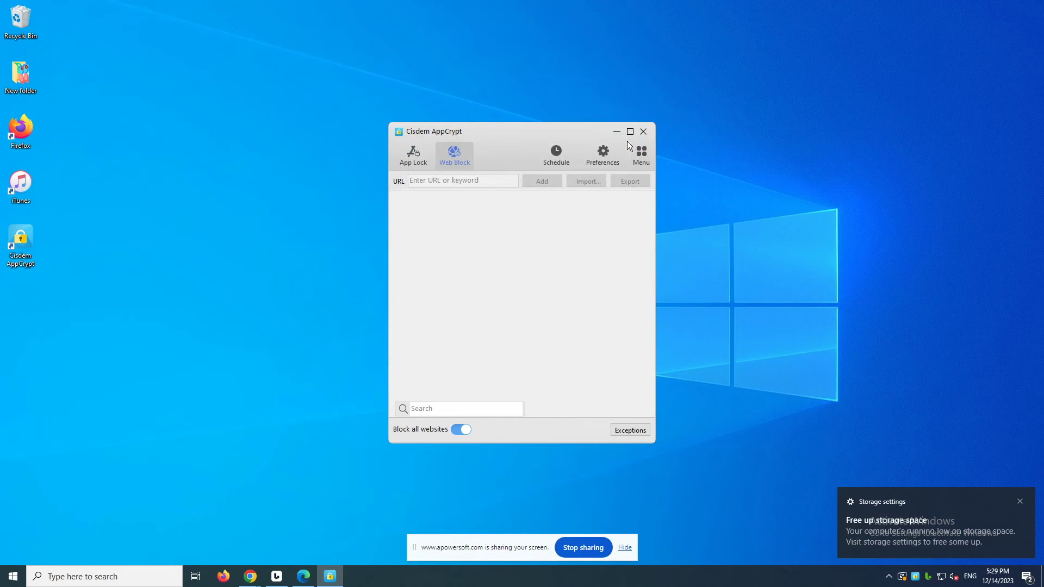
Step: Turn off Block all websites, lock Firefox and iTunes, and confirm iTunes prompts for a password
left_click(460, 430)
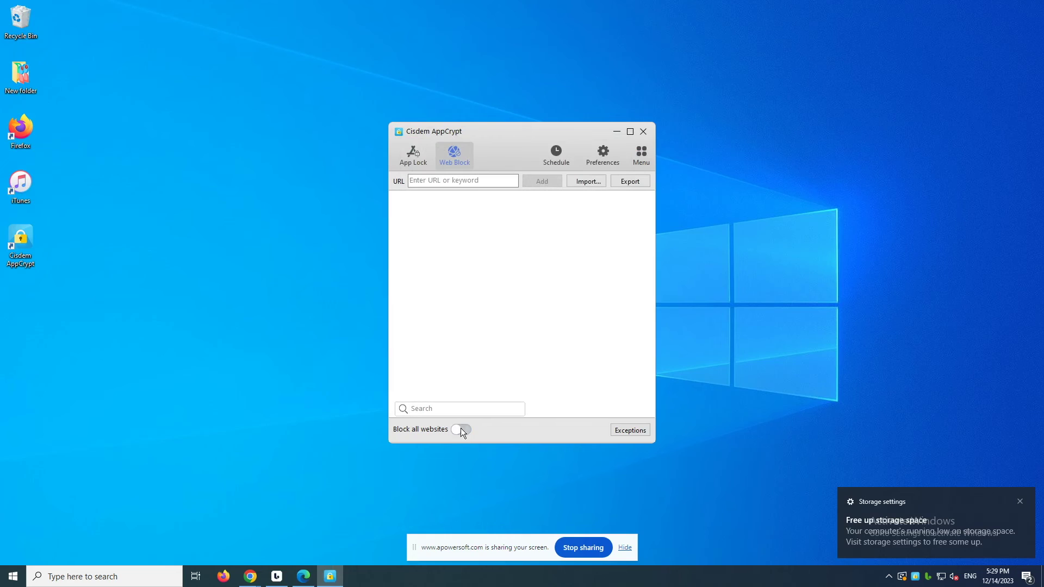
left_click(408, 162)
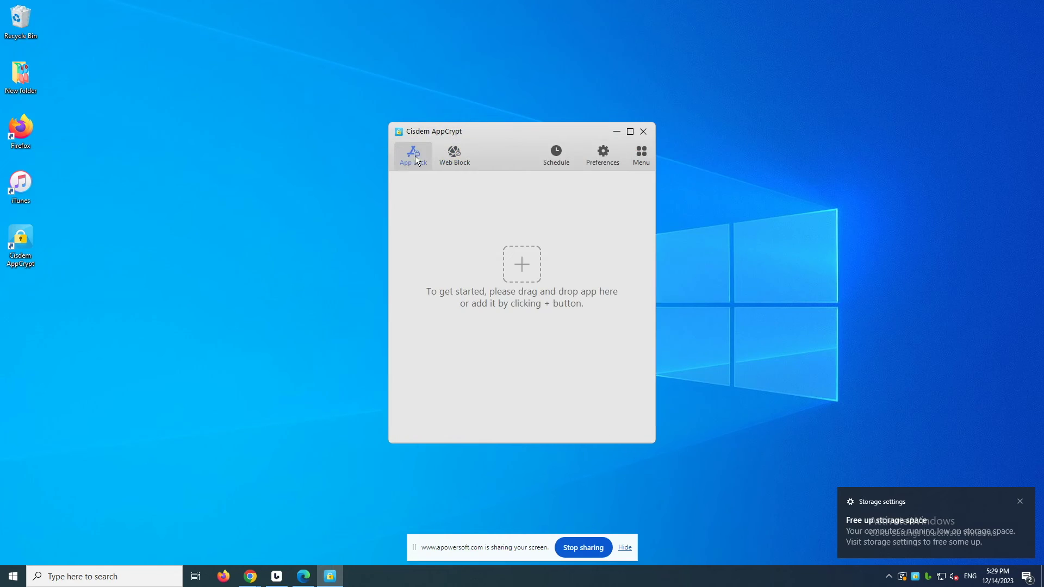
mouse_move(7, 140)
left_mouse_down()
mouse_move(364, 191)
mouse_move(434, 221)
left_mouse_up()
left_click_drag(28, 179, 530, 203)
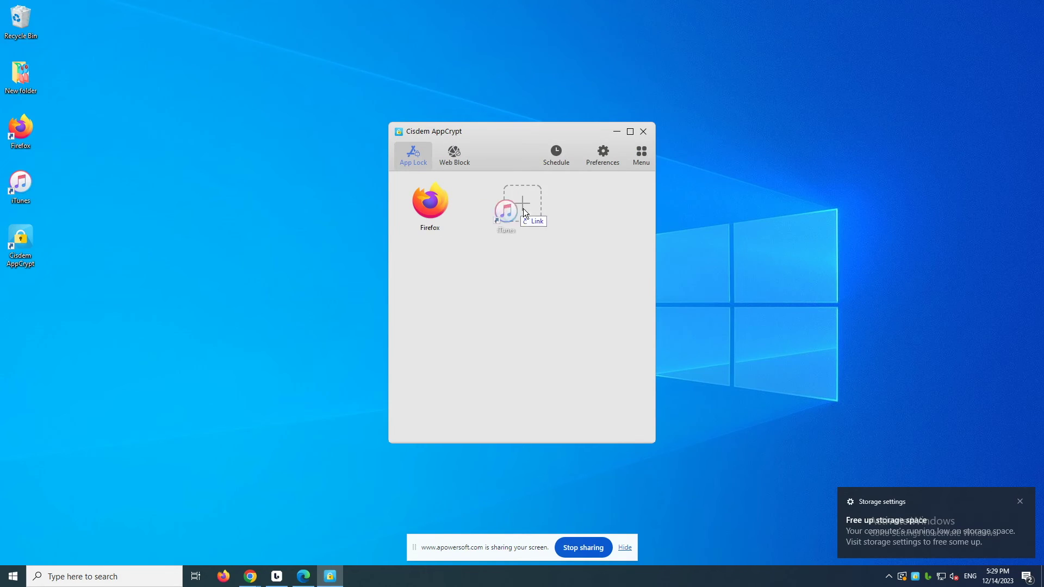
double_click(16, 184)
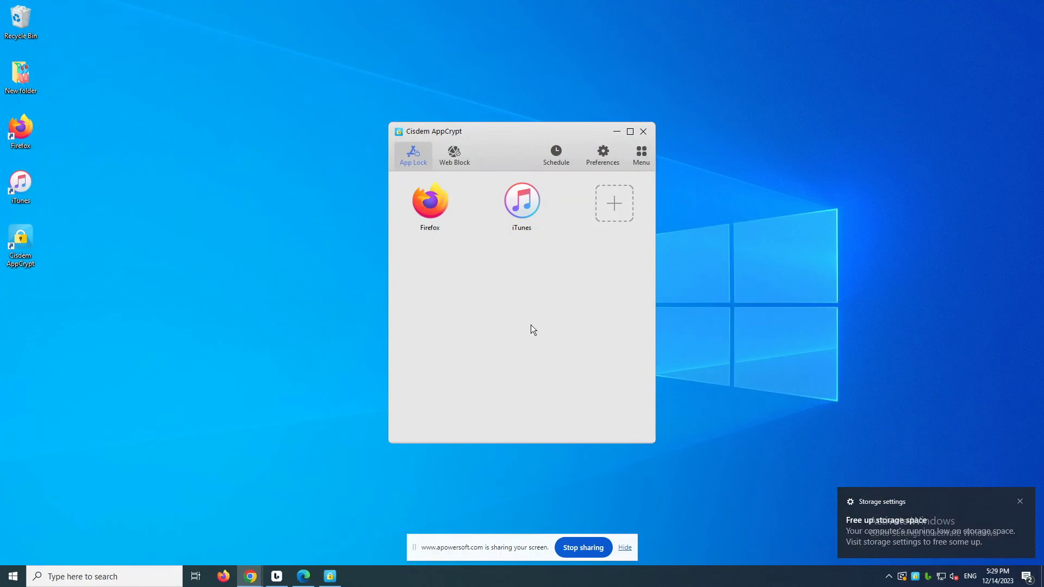
left_click(604, 155)
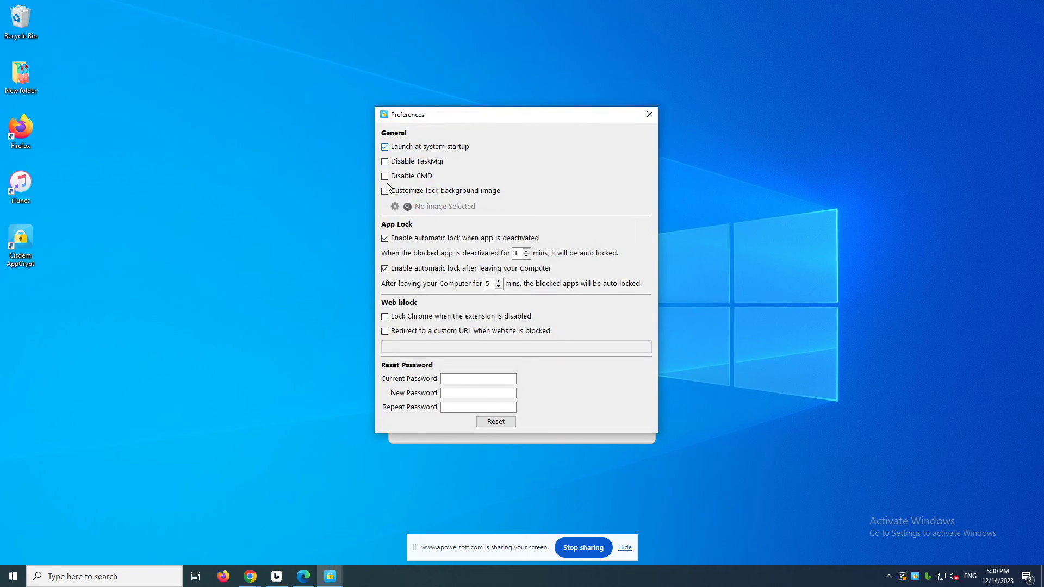
left_click(645, 114)
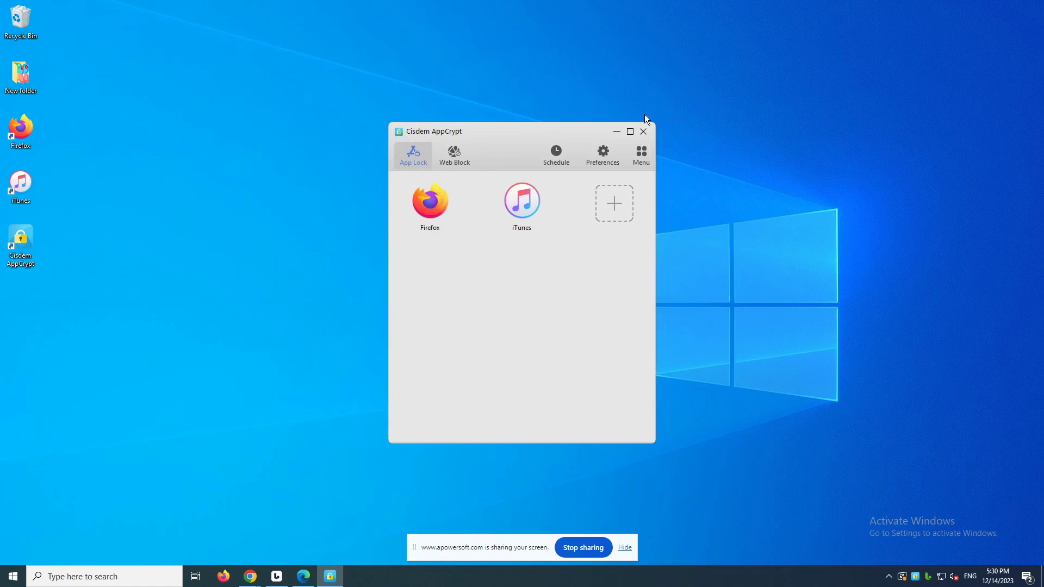